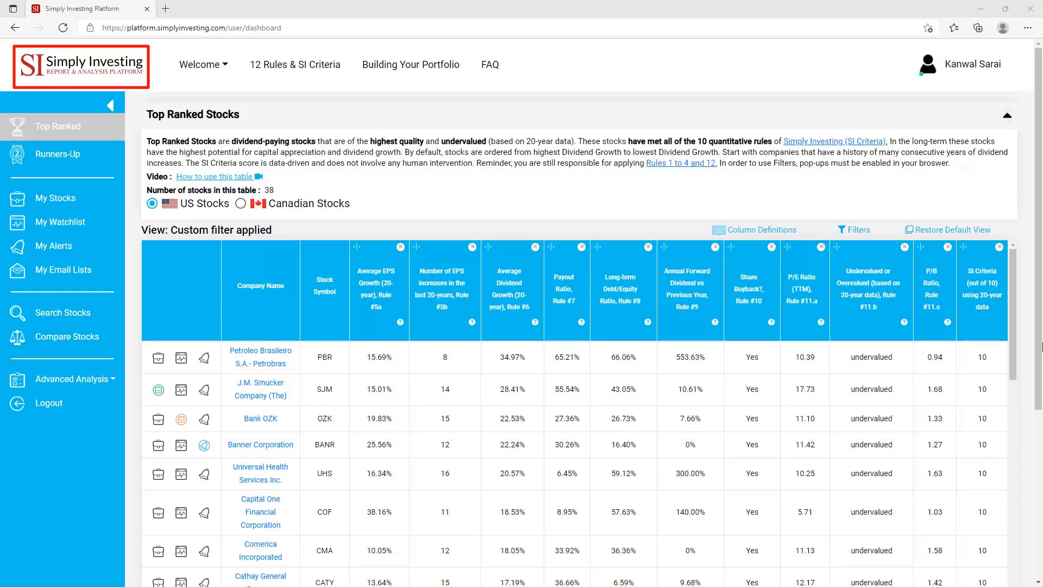
Open the Glossary page, and read through the 12 Rules & SI Criteria page to its end.
click(225, 70)
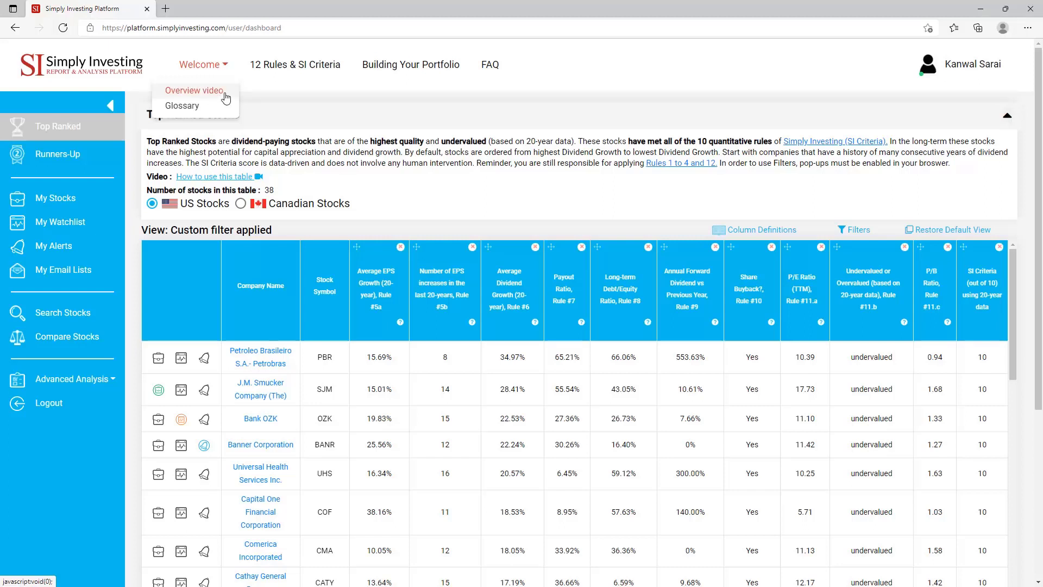
click(205, 106)
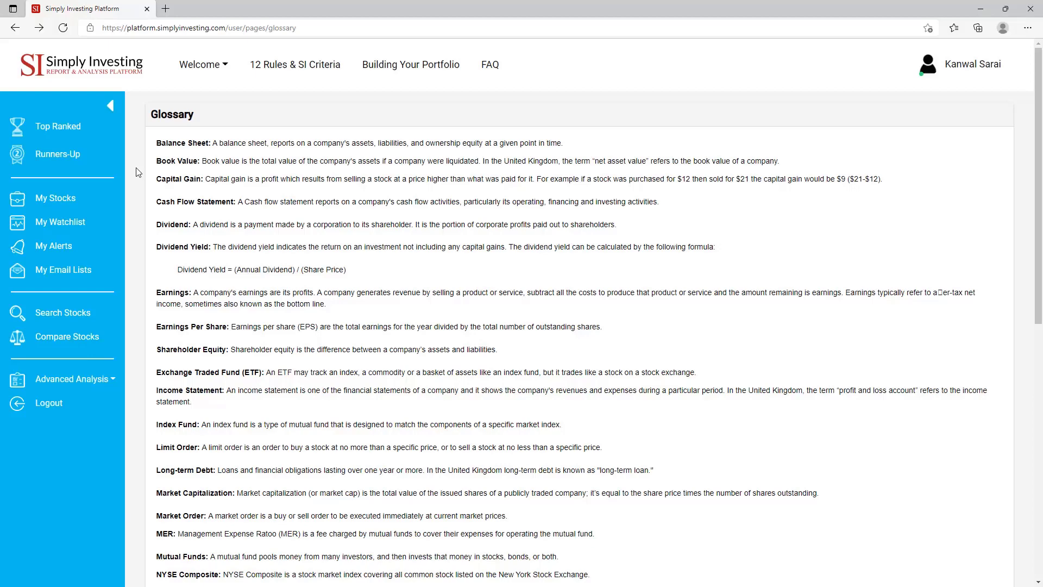
click(277, 73)
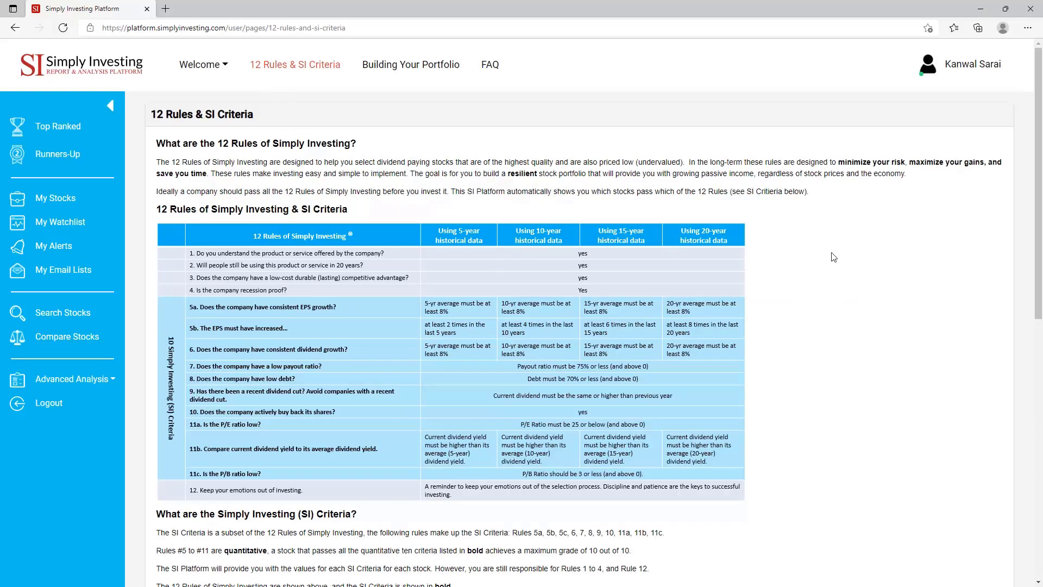
scroll(834, 257, down, 3)
scroll(834, 257, down, 2)
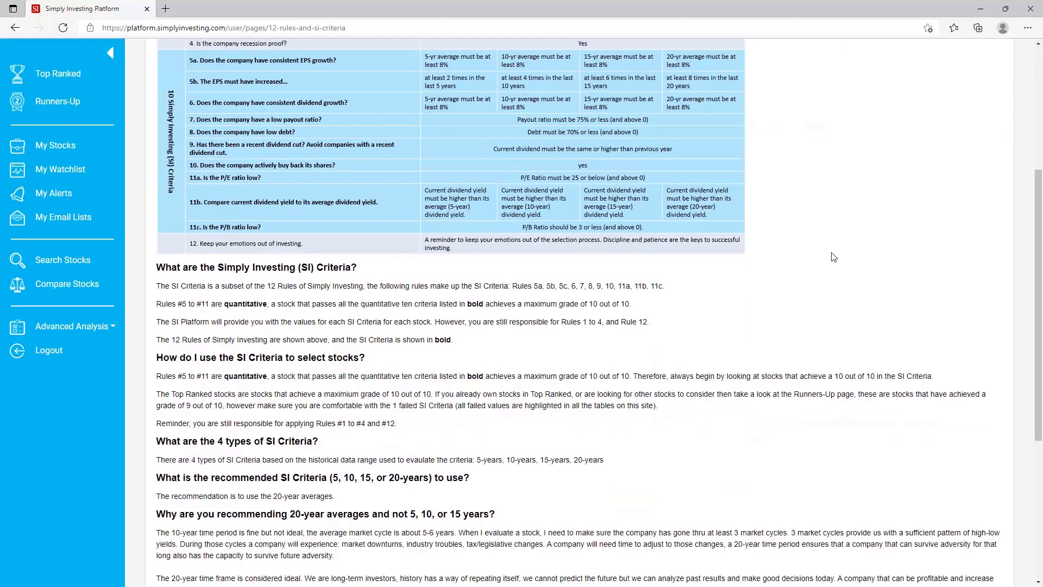
scroll(835, 257, down, 3)
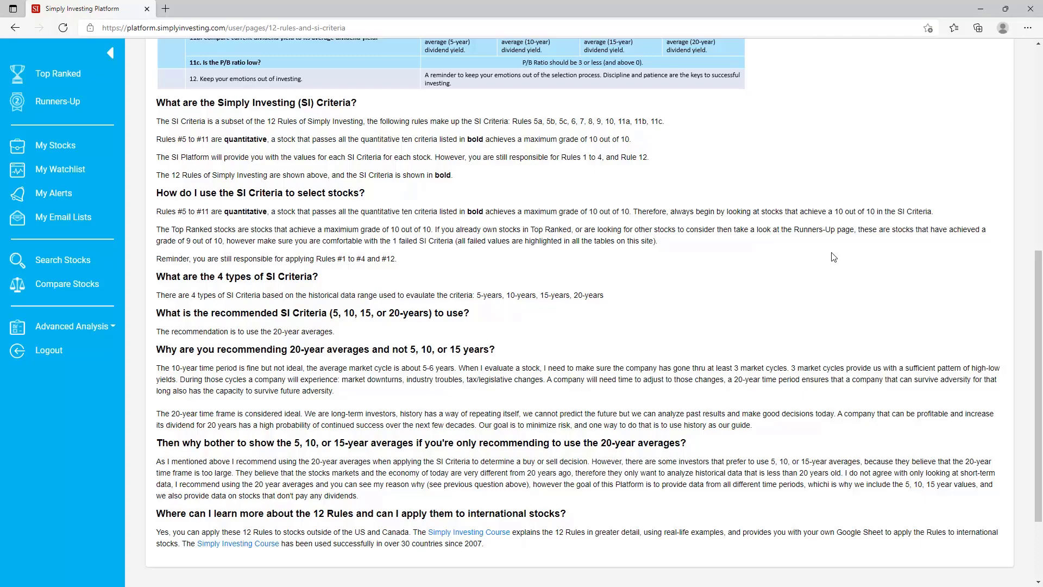
scroll(834, 257, up, 8)
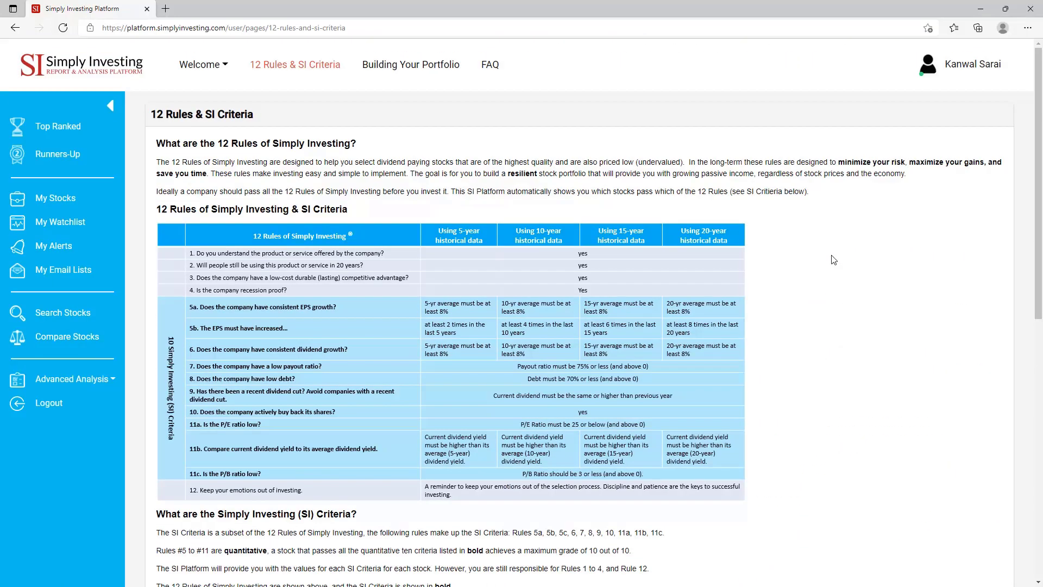
View the Building Your Portfolio and FAQ pages, and open the account menu.
click(438, 67)
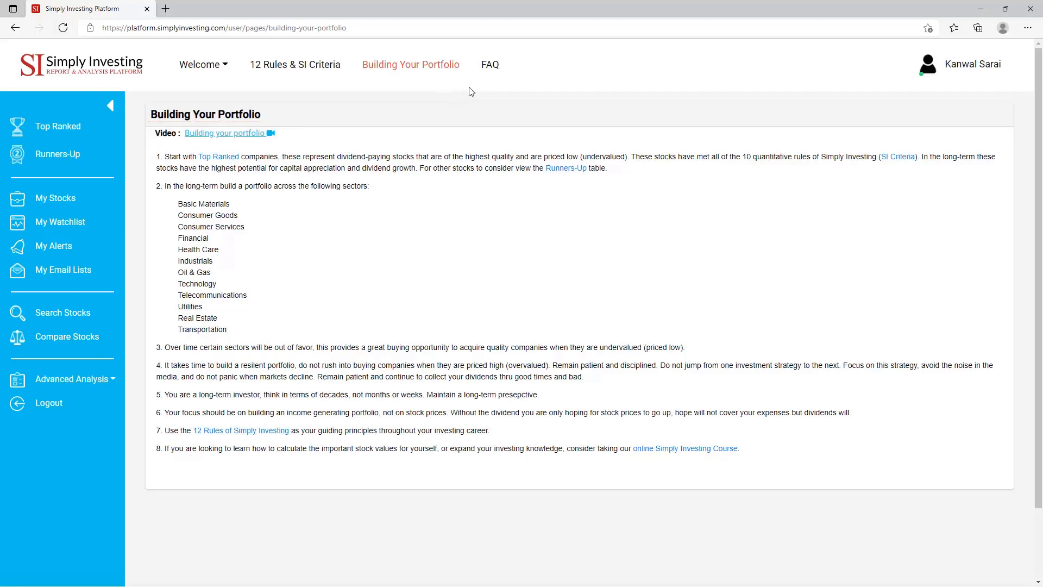
click(489, 66)
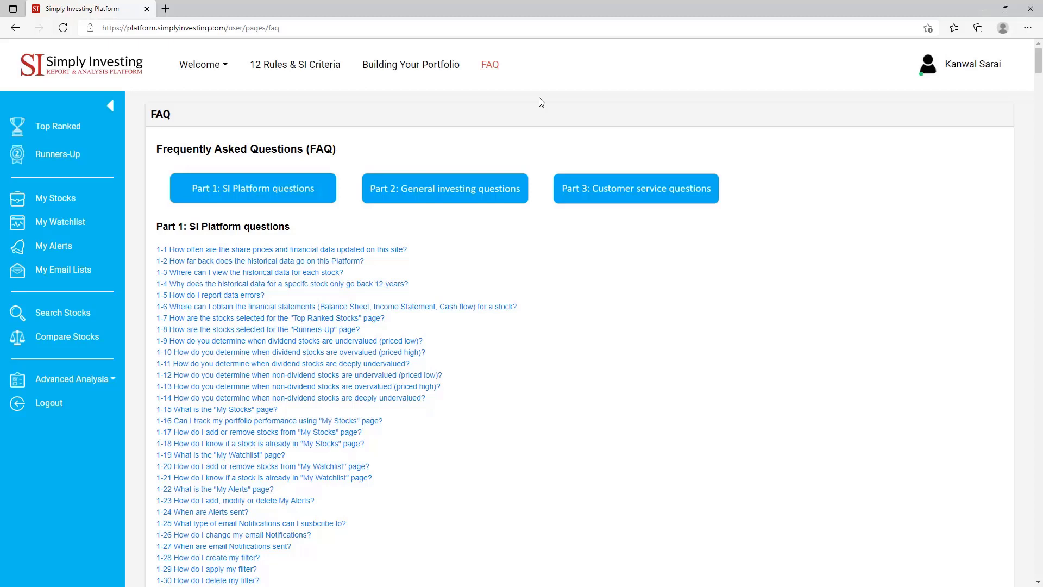
click(977, 67)
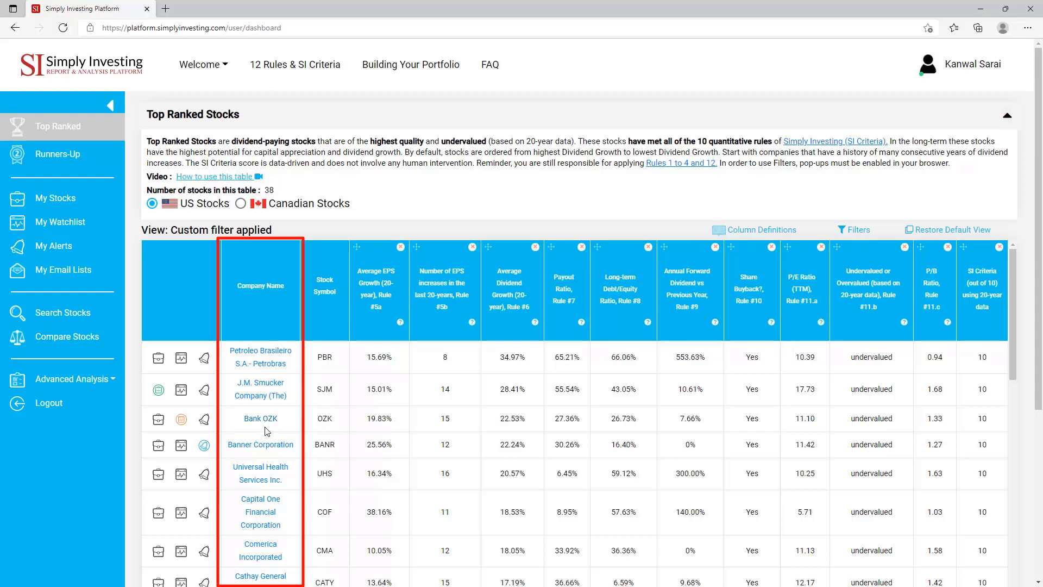
Open Banner Corporation's stock data from the Top Ranked table and return to the Top Ranked stocks.
click(268, 446)
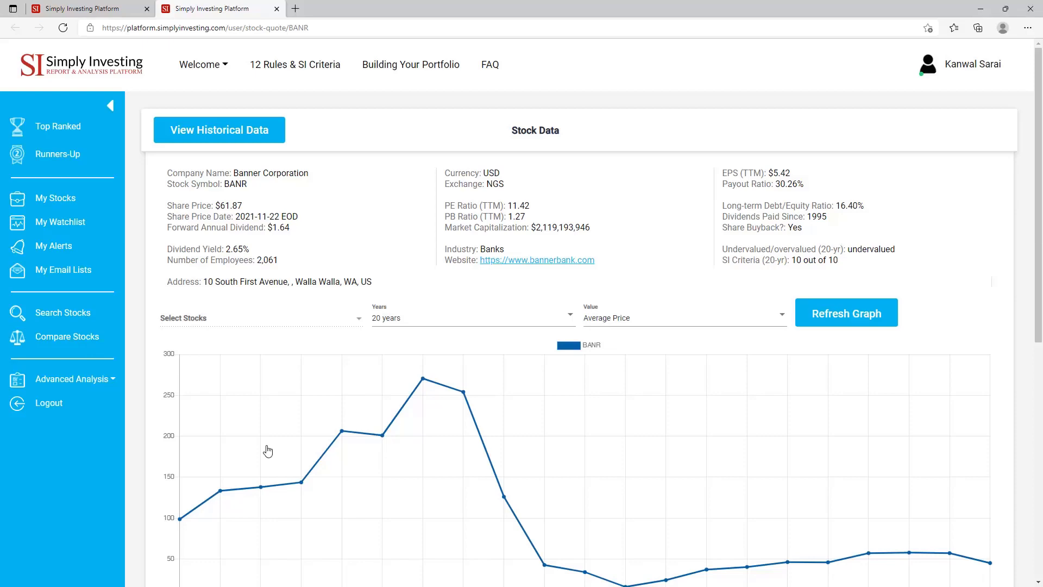
click(64, 129)
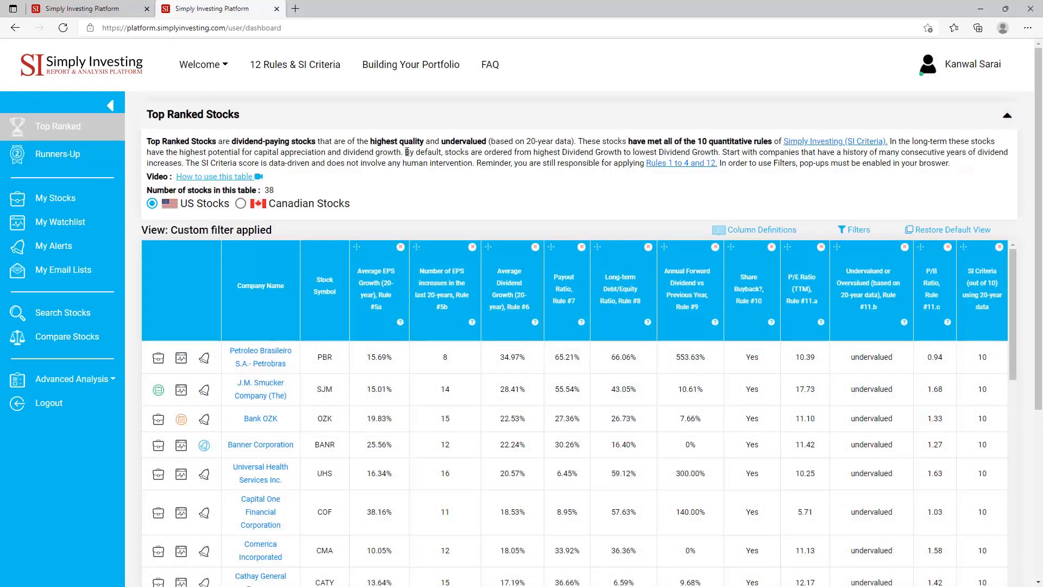
Open the Column Definitions for the stock table and read through the list of column headings.
click(759, 235)
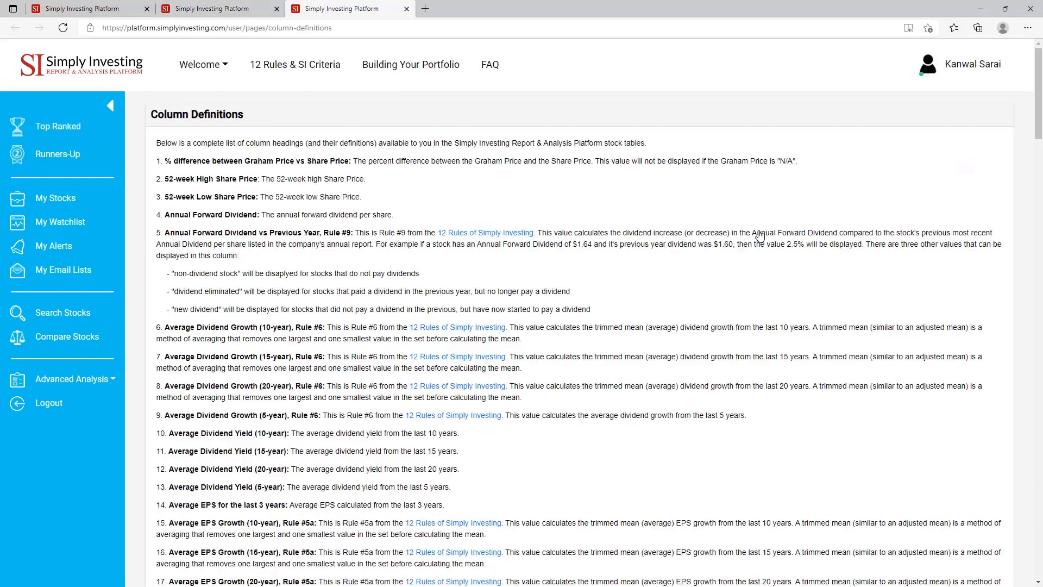
scroll(761, 324, down, 3)
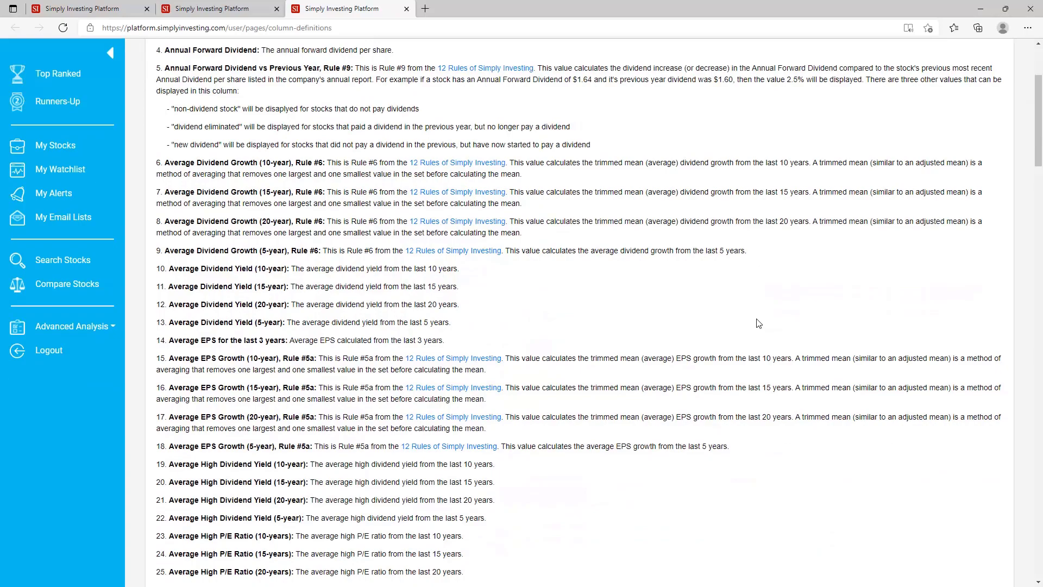
scroll(759, 324, down, 5)
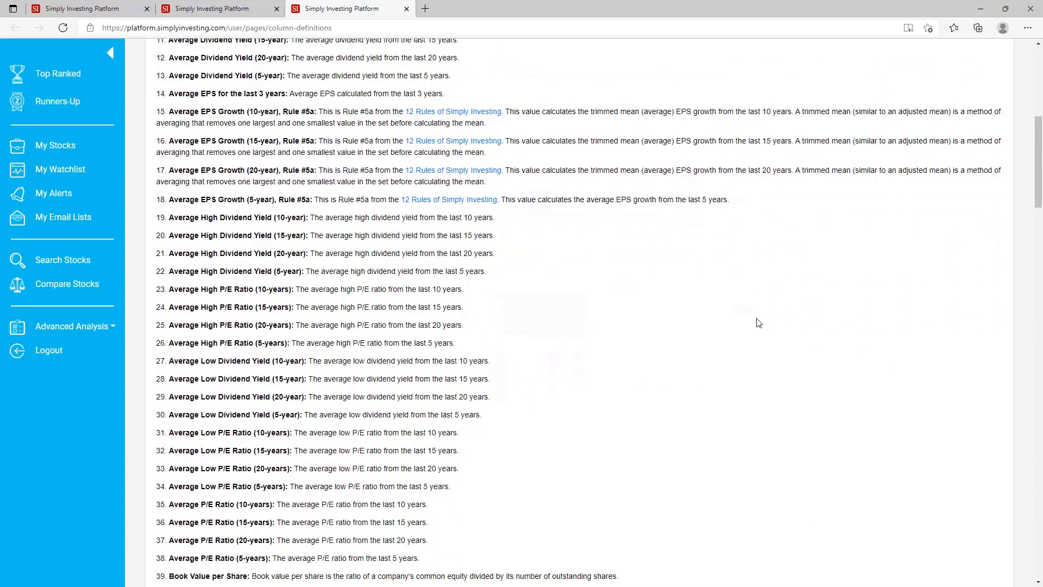
scroll(759, 322, down, 15)
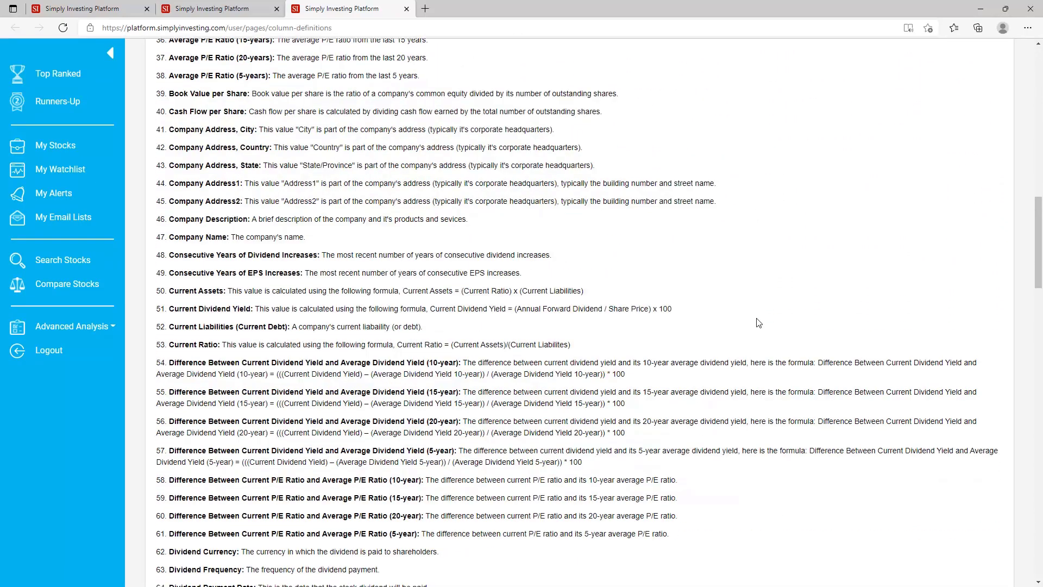
scroll(759, 323, down, 3)
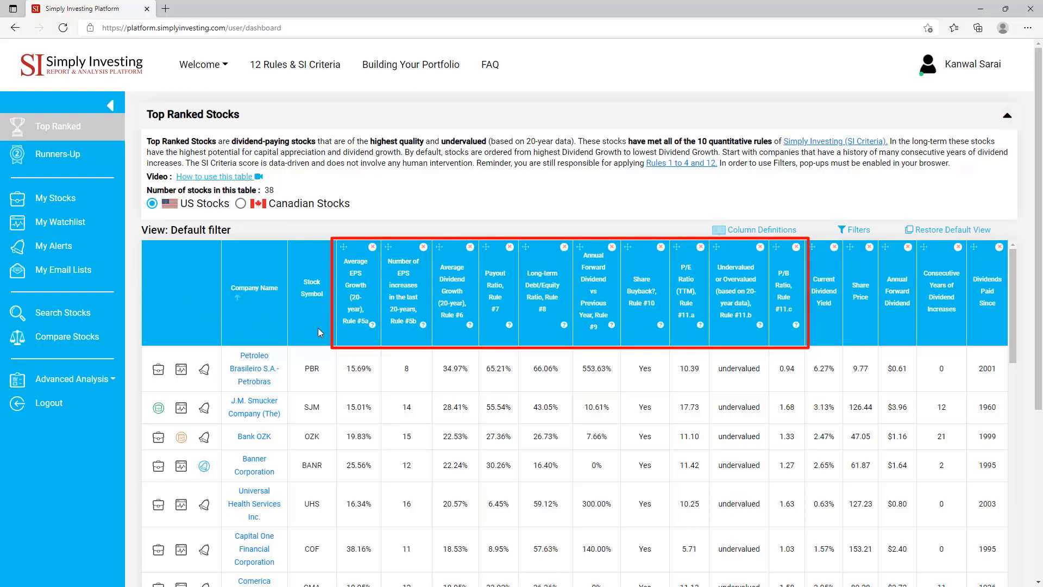
Place the Current Dividend Yield column directly before Average EPS Growth and remove the Share Price column from the table.
mouse_move(373, 326)
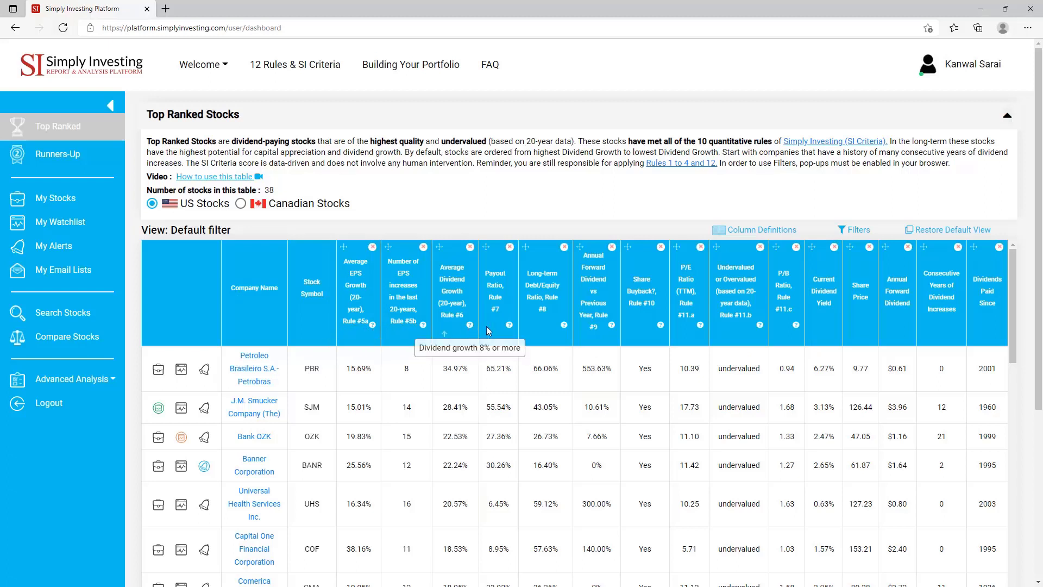
mouse_move(469, 326)
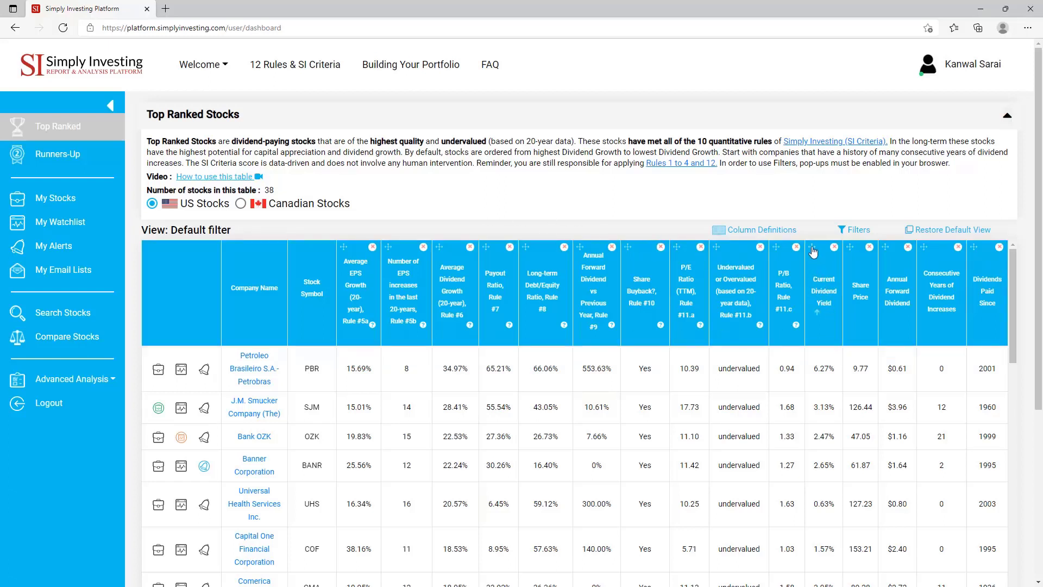
drag(814, 251, 352, 251)
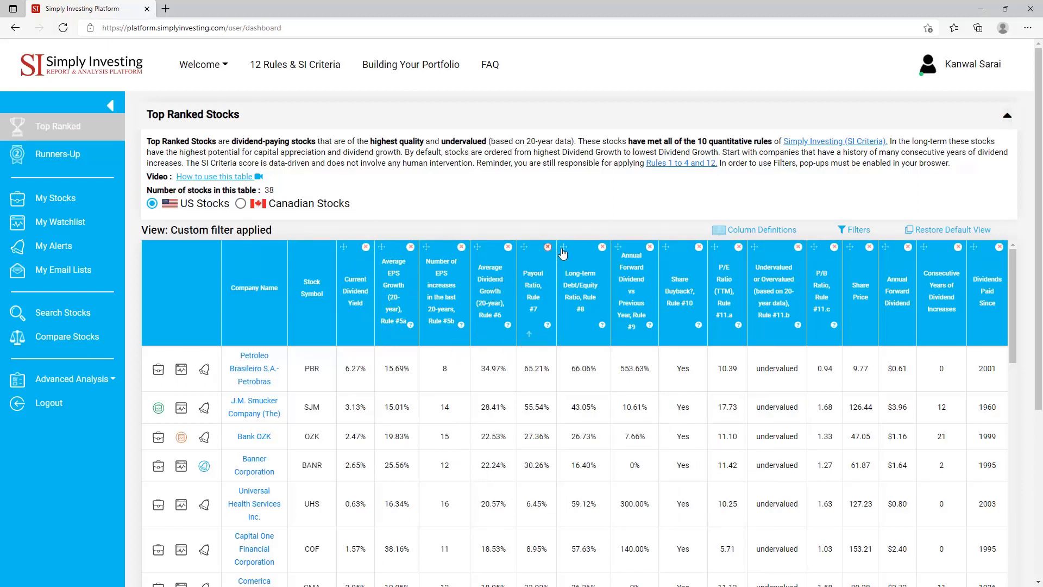
click(870, 249)
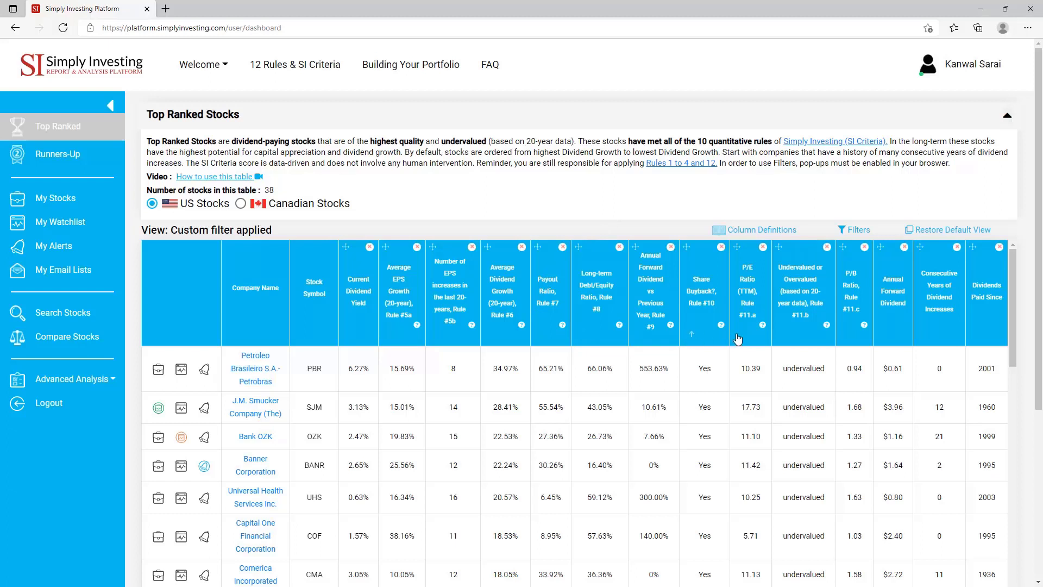
Sort the table by Annual Forward Dividend in ascending and descending order, and restore the default view.
click(888, 318)
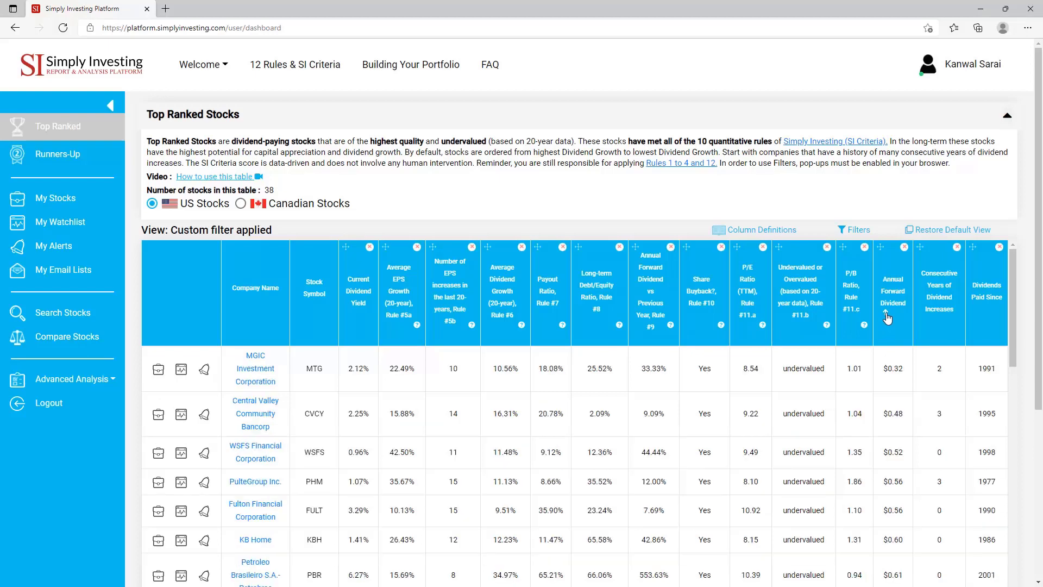
click(887, 318)
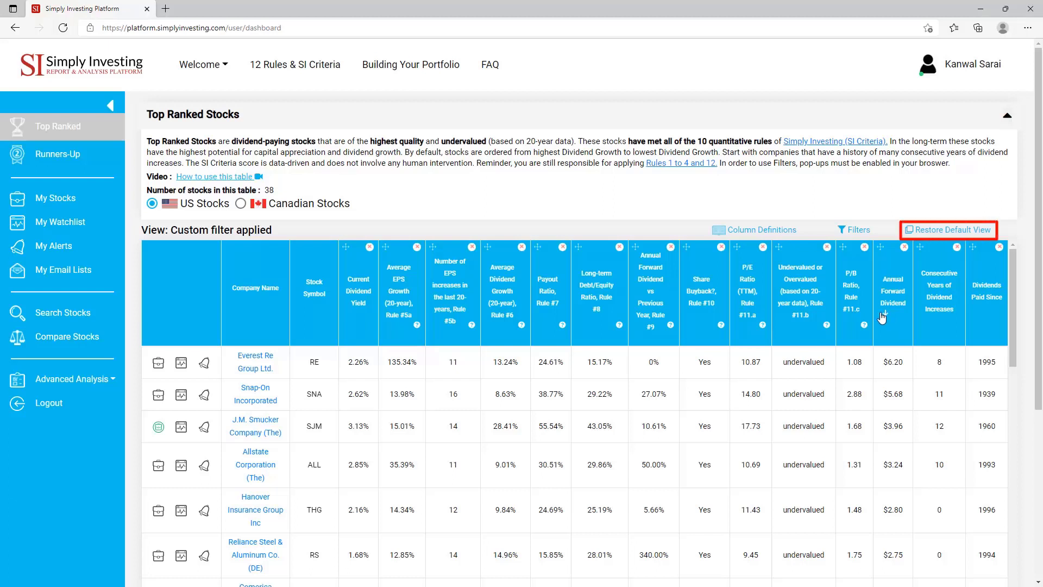
click(958, 235)
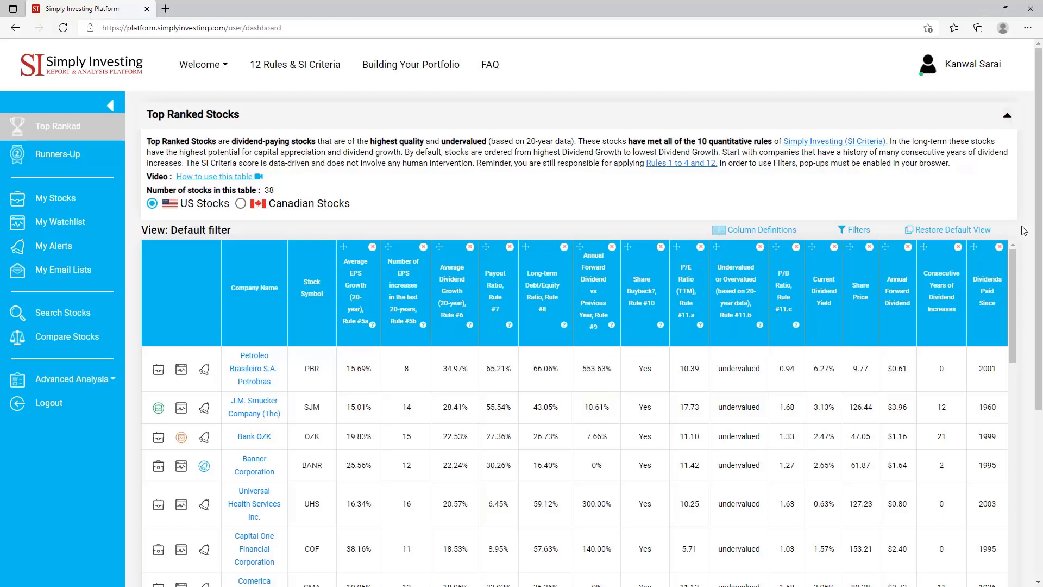
Collapse the side navigation to widen the table, and hide and show again the Top Ranked Stocks description.
drag(1041, 244, 1042, 352)
click(111, 105)
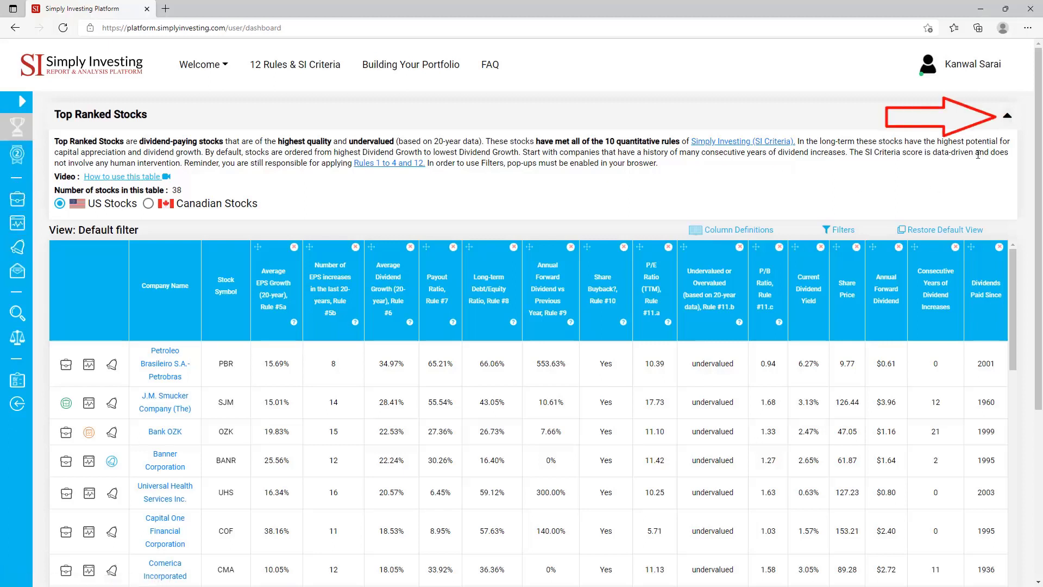
click(1007, 118)
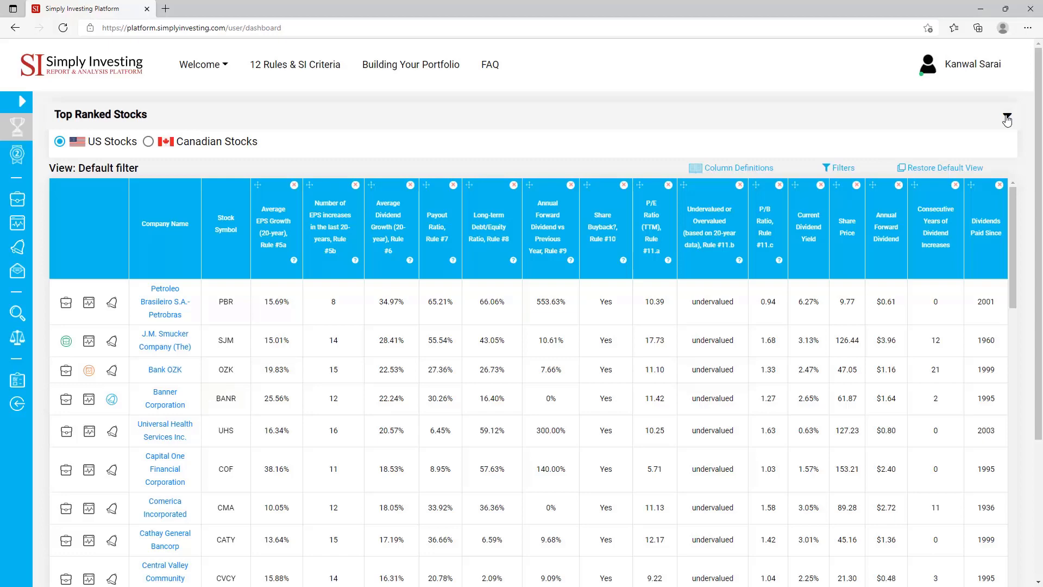
click(1007, 118)
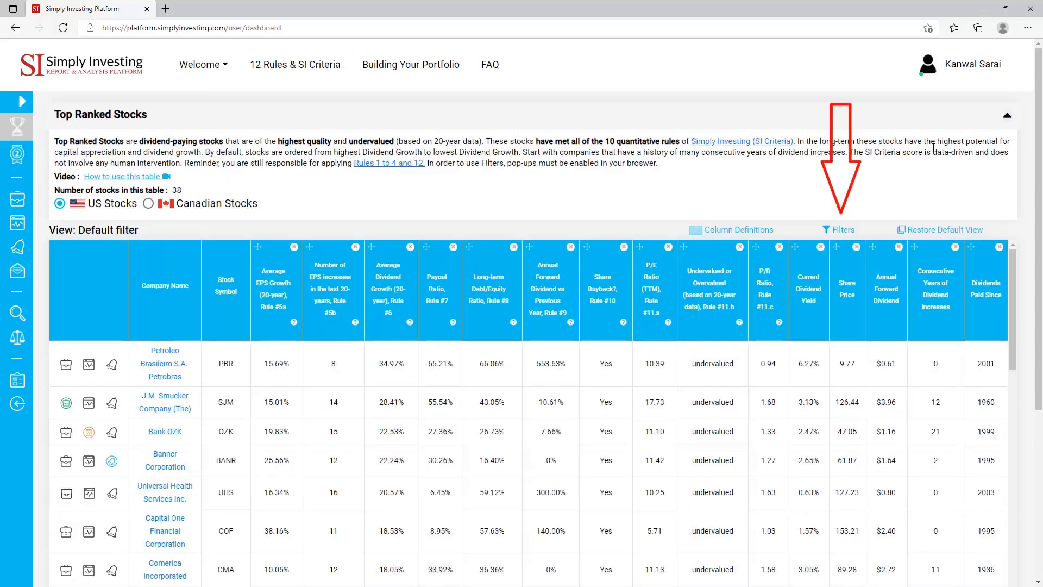
Open the filters for the Top Ranked Stocks table and add the 52-week High Share Price and 52-week Low Share Price columns.
click(841, 232)
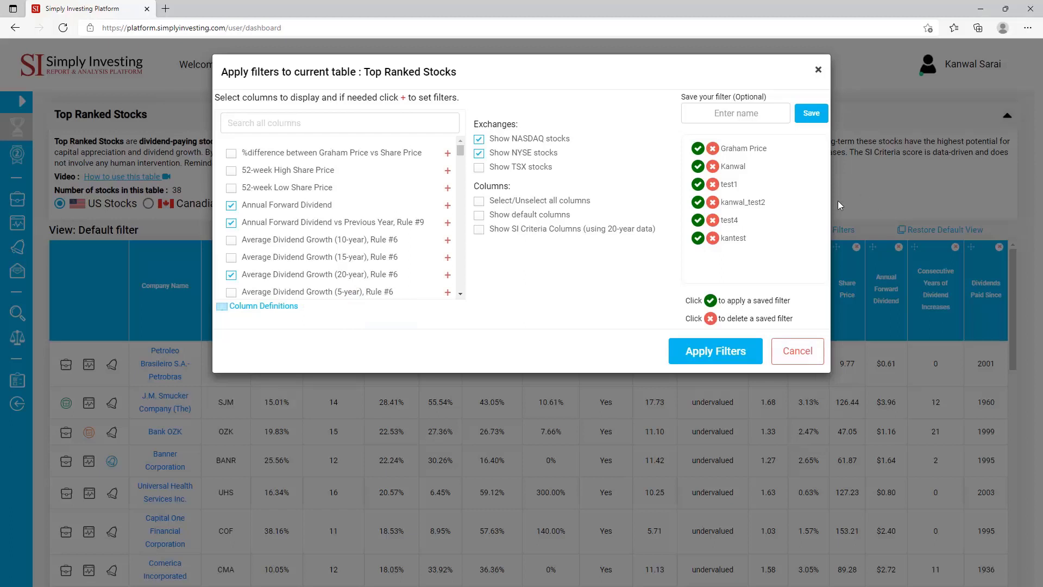
scroll(423, 187, down, 5)
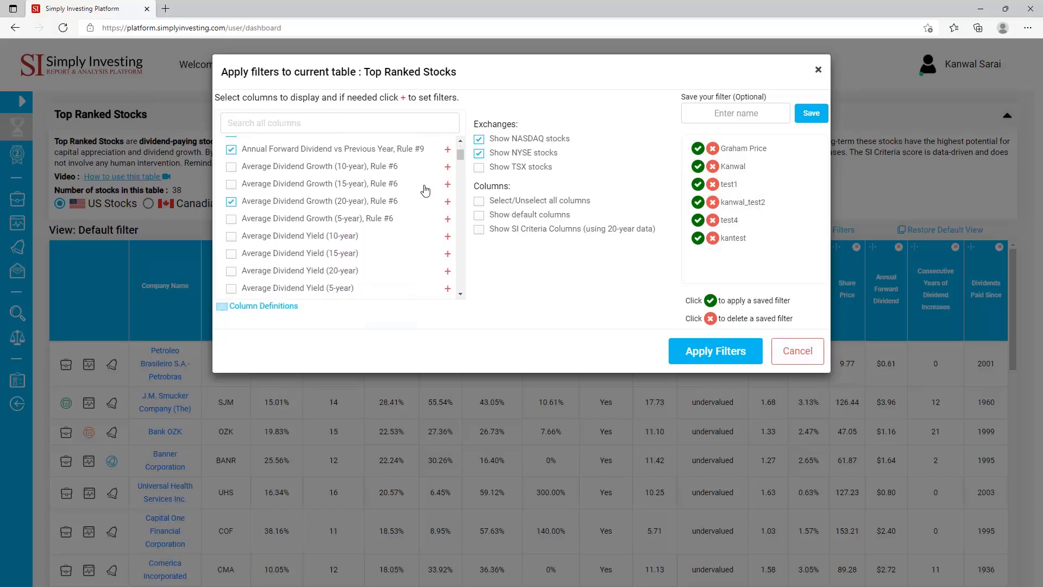
scroll(425, 189, down, 3)
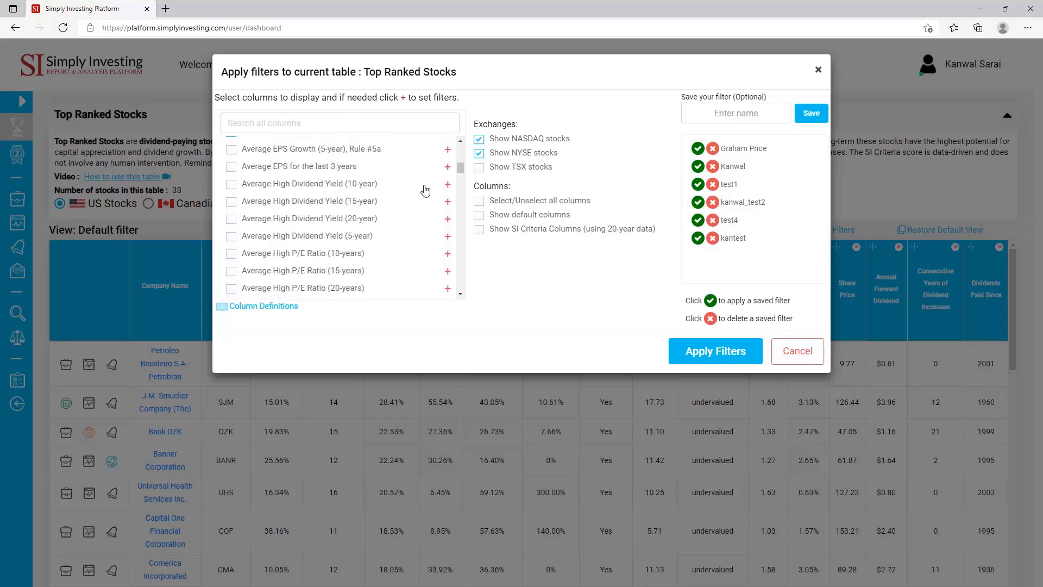
scroll(425, 190, down, 1)
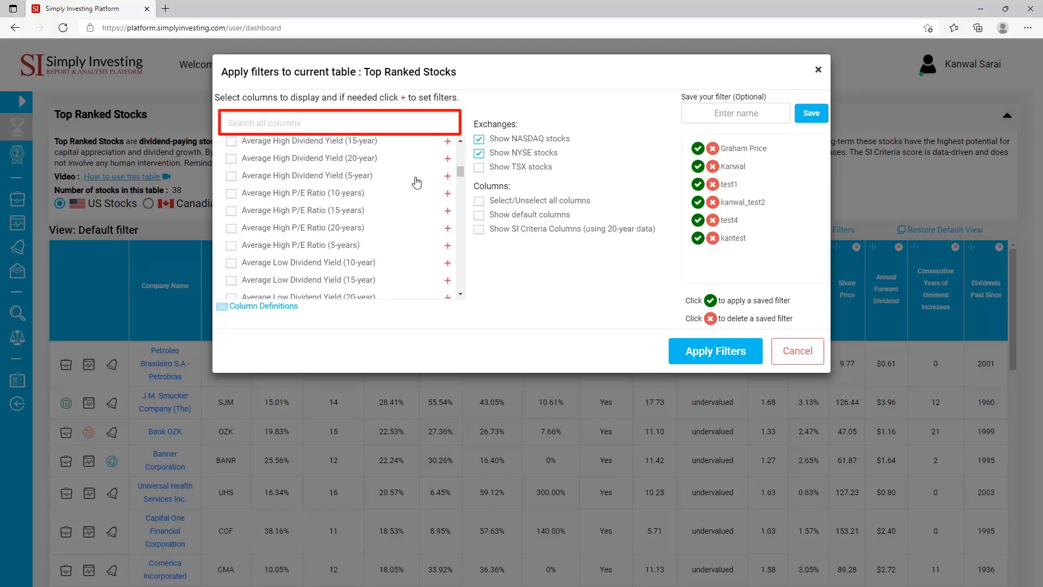
scroll(417, 182, up, 10)
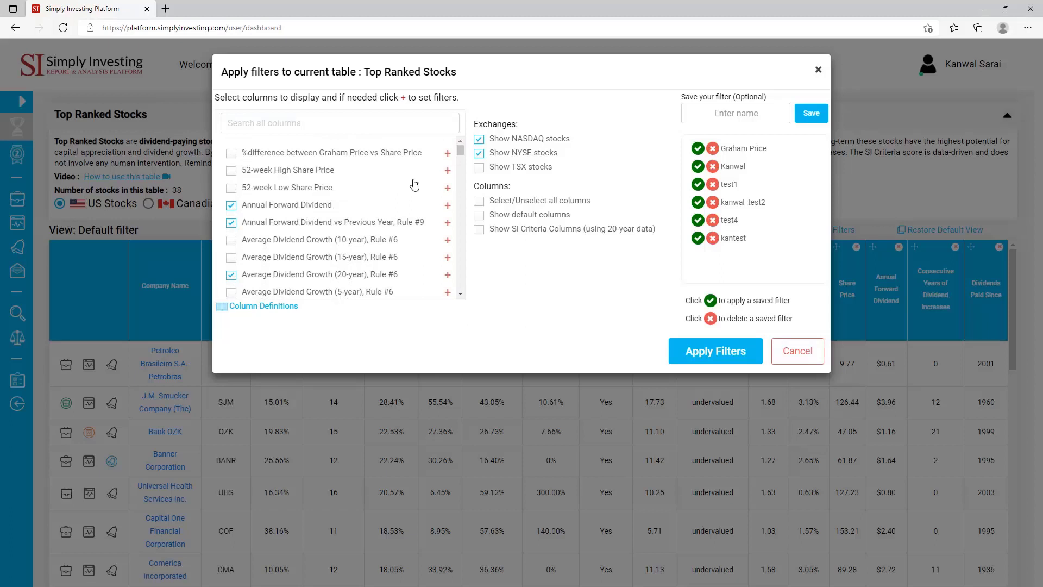
click(232, 172)
click(231, 189)
Set a filter on Annual Forward Dividend for values greater than 1.25.
click(447, 208)
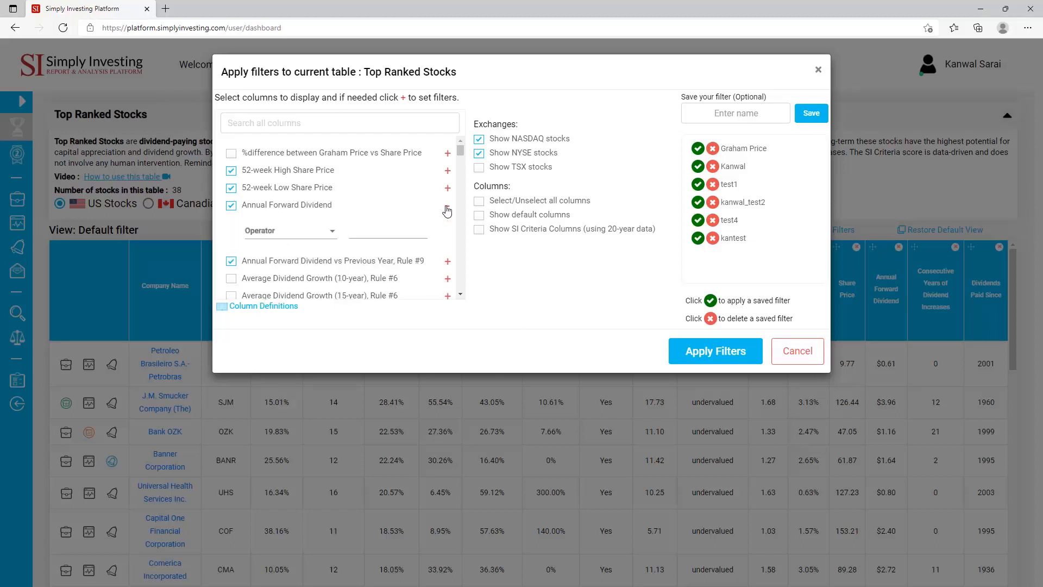
click(325, 234)
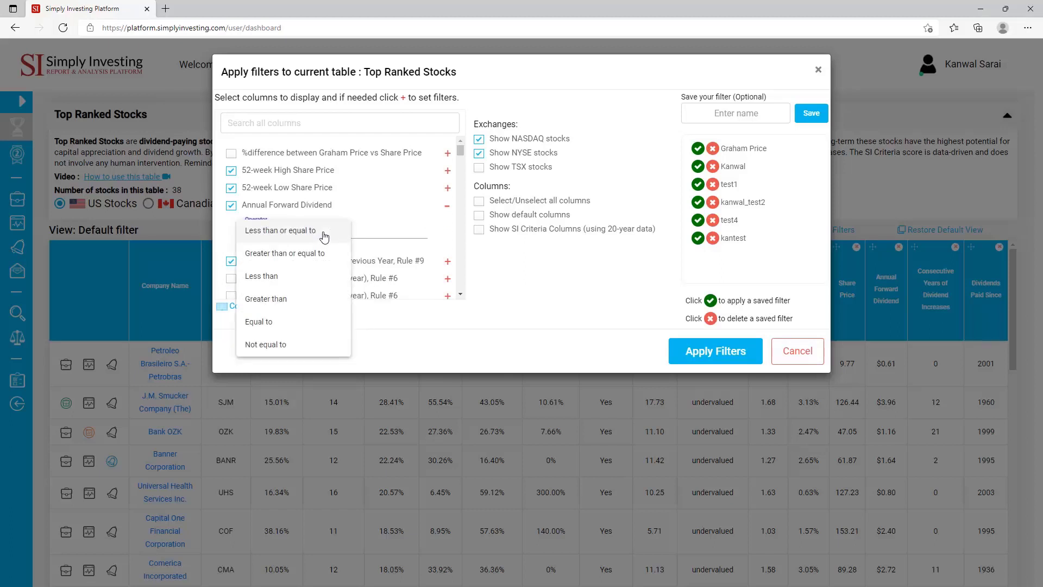
click(277, 298)
click(371, 231)
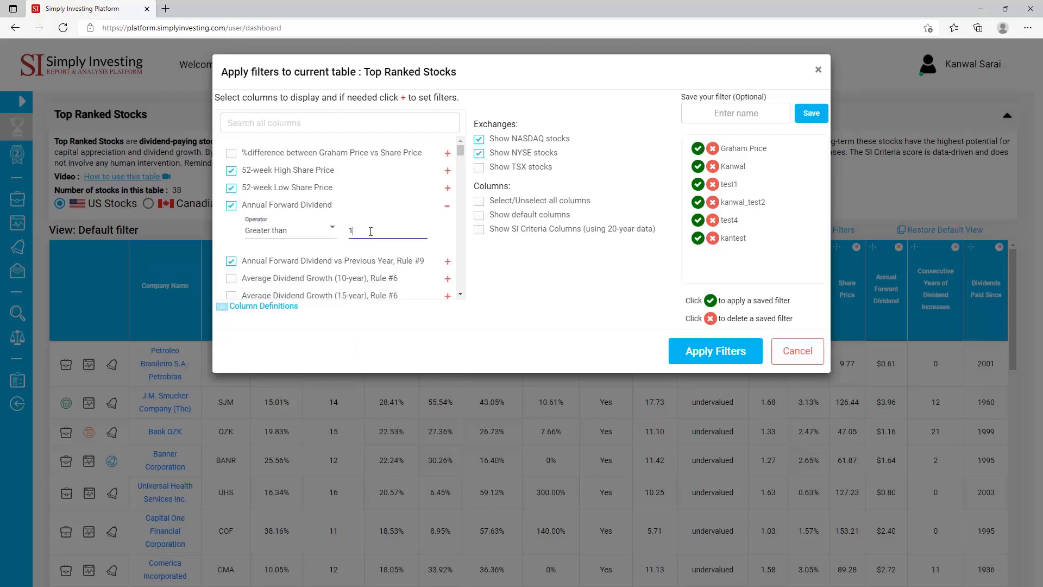
text(1.25)
Enter testing as the name for saving the current Top Ranked Stocks filter.
click(766, 113)
text(testing)
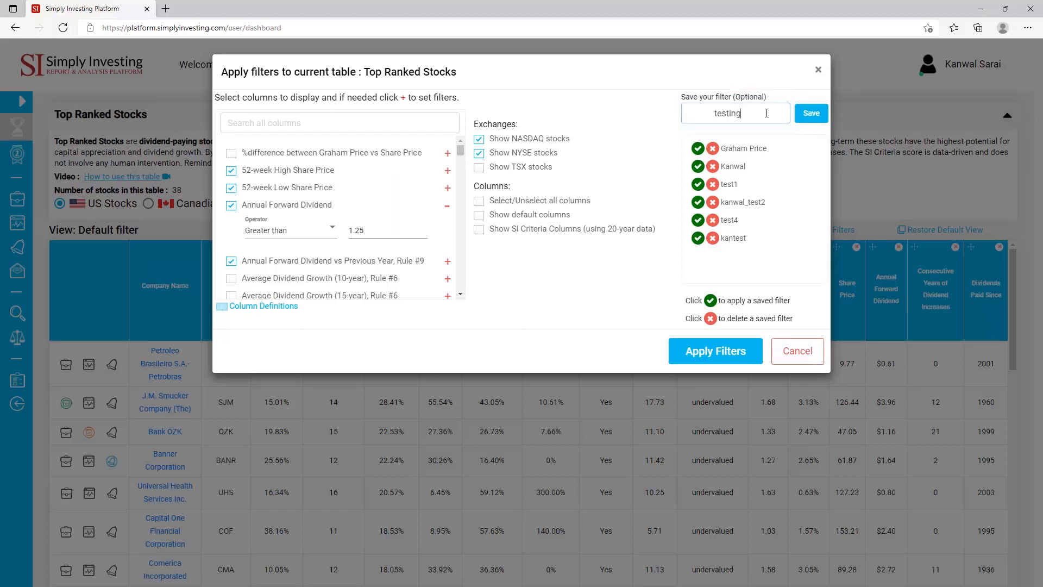
Apply the saved Graham Price filter to the Top Ranked Stocks table, and restore the default view.
click(697, 149)
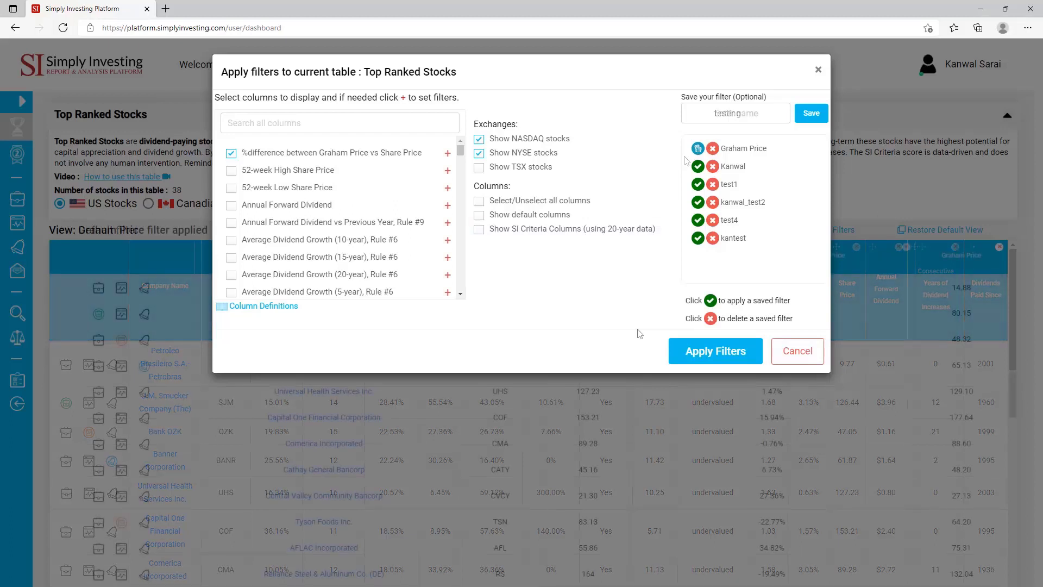
click(709, 353)
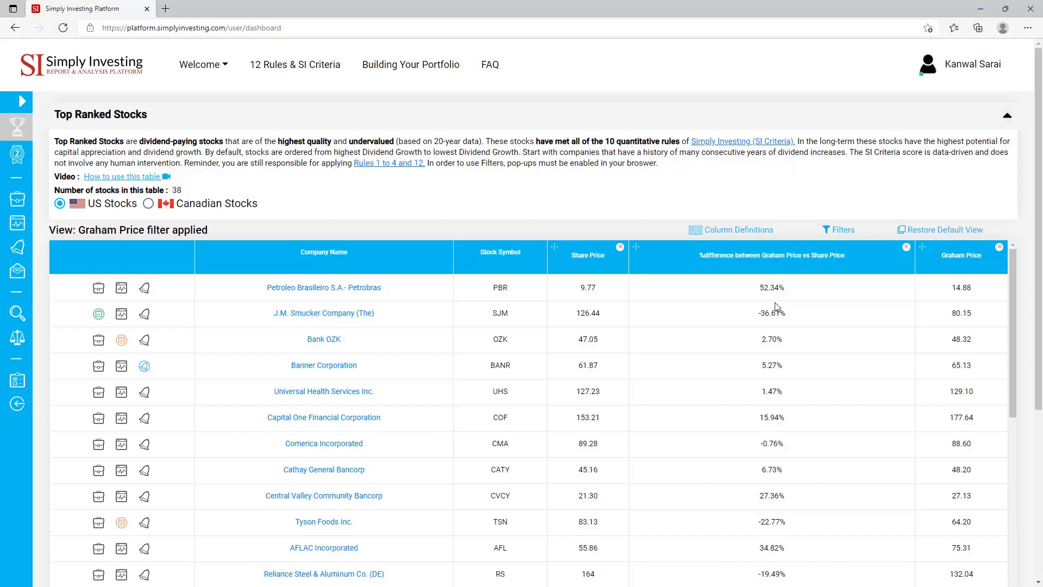
click(948, 232)
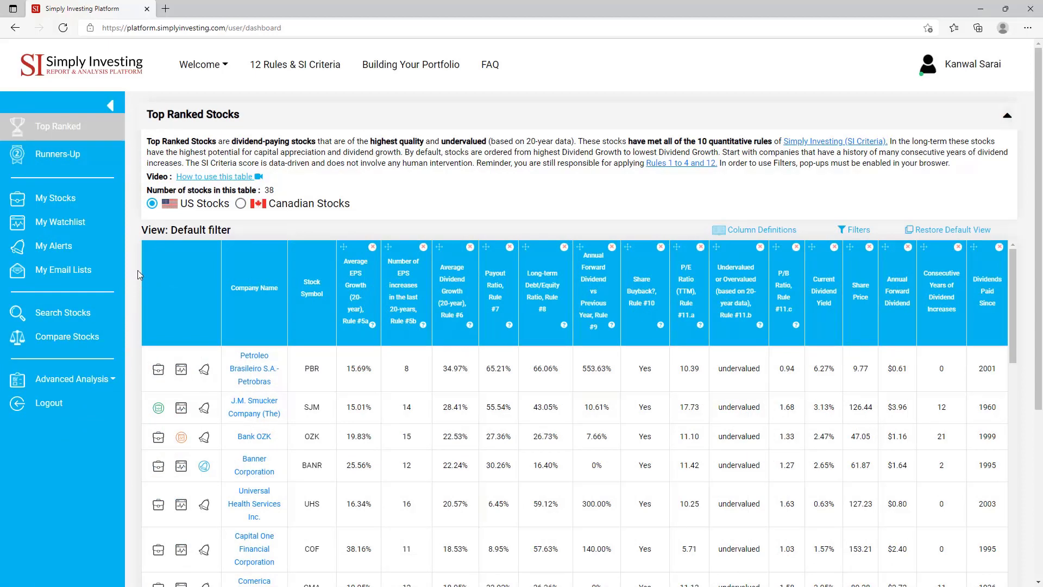
On the Runners-Up page, move Annual Forward Dividend vs Previous Year, Rule #9 before Average Dividend Growth and remove the Payout Ratio column.
click(88, 158)
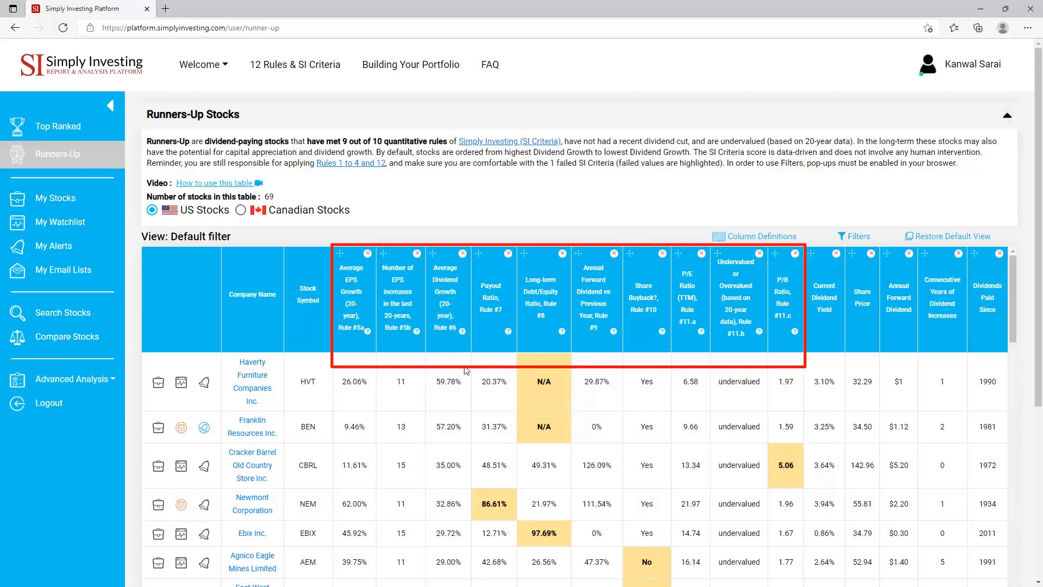
mouse_move(417, 331)
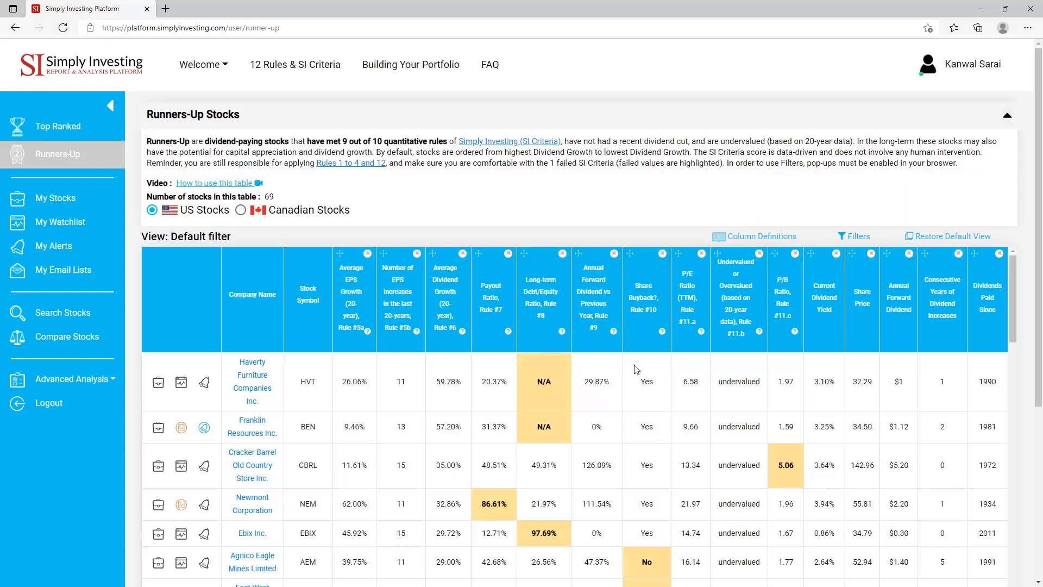
drag(578, 254, 447, 259)
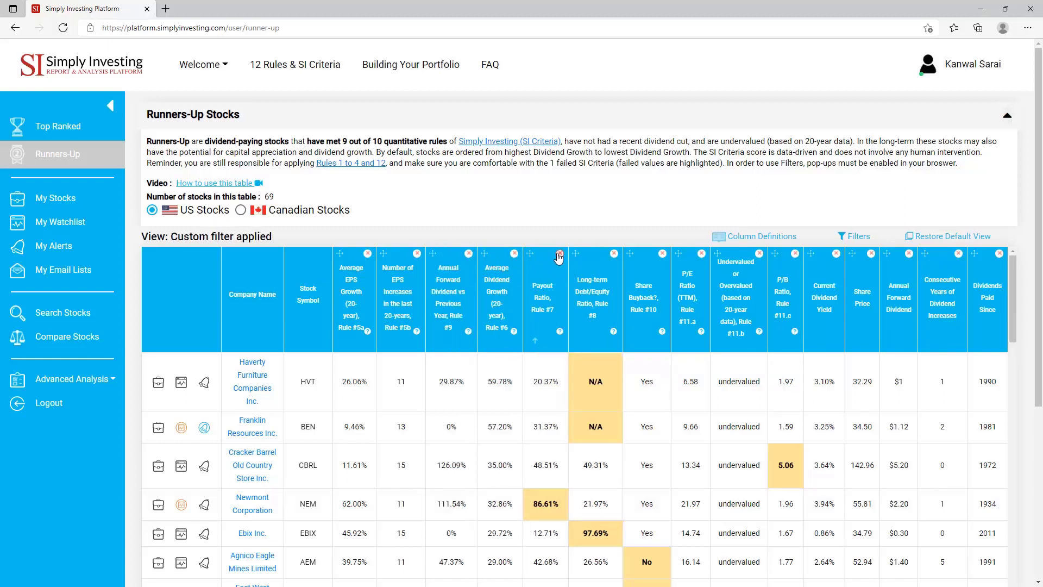
click(560, 255)
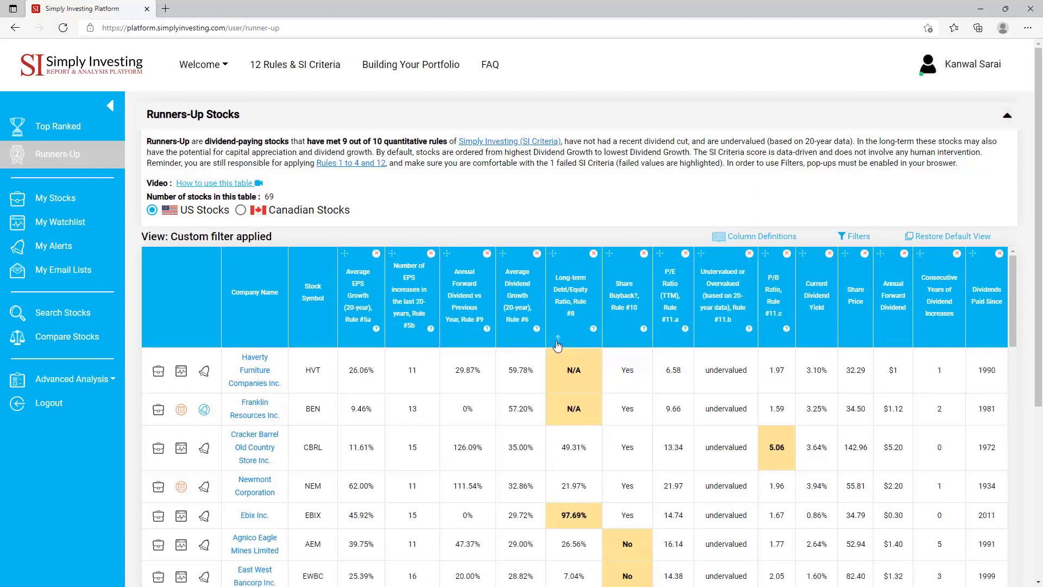
Sort the Runners-Up table by Share Buyback, Rule #10 in ascending order, and look through its filter options without applying any.
click(618, 339)
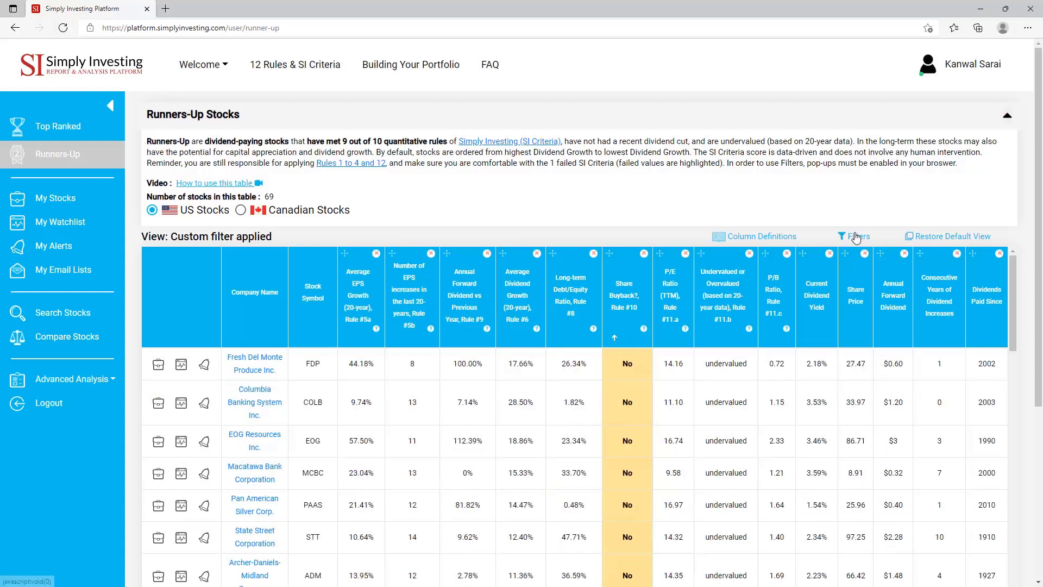
click(856, 237)
scroll(403, 227, down, 2)
click(447, 188)
click(798, 359)
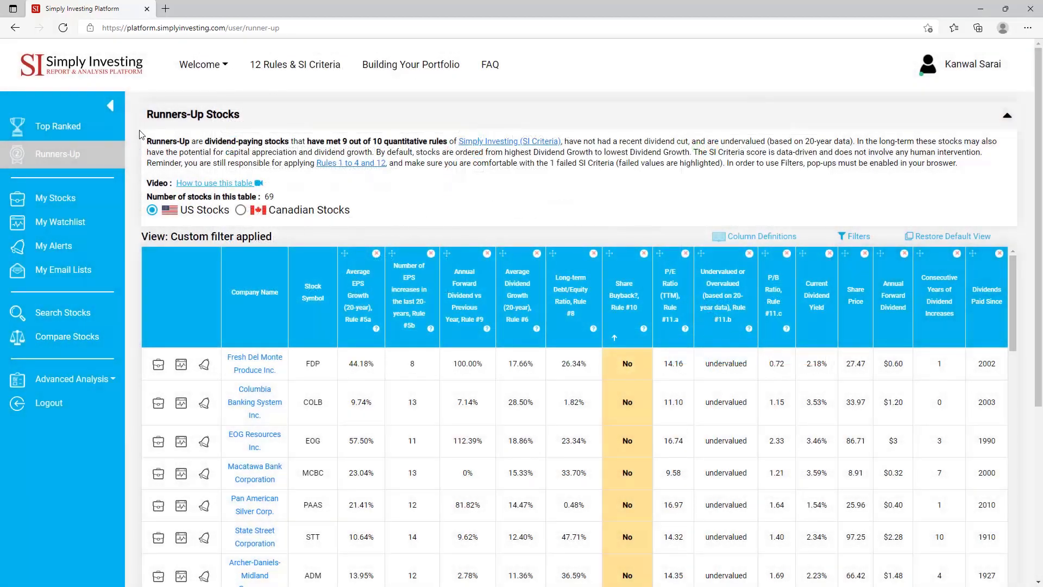
Collapse the side navigation and hide the Runners-Up Stocks description.
click(111, 112)
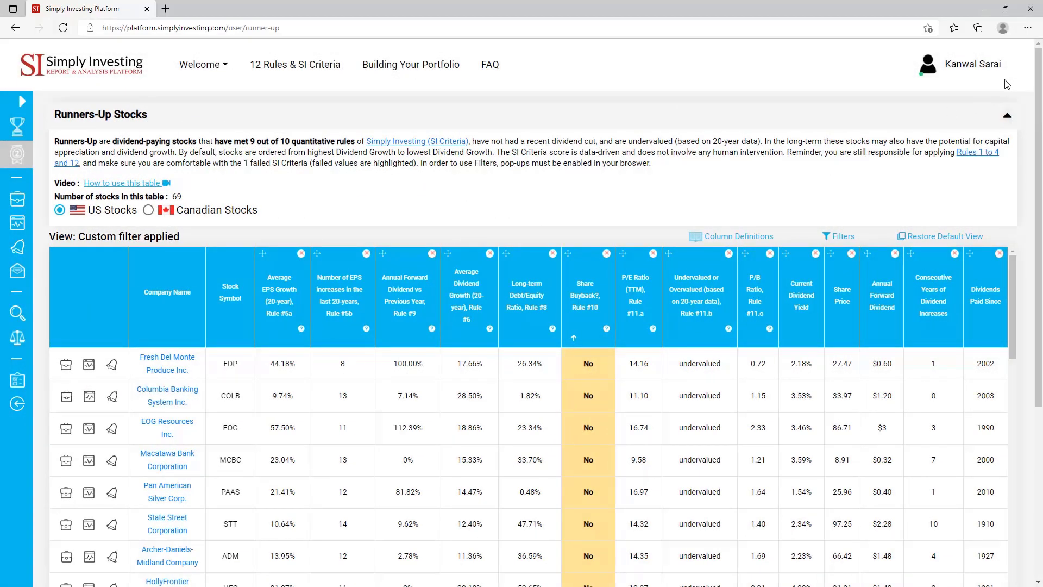
click(1008, 119)
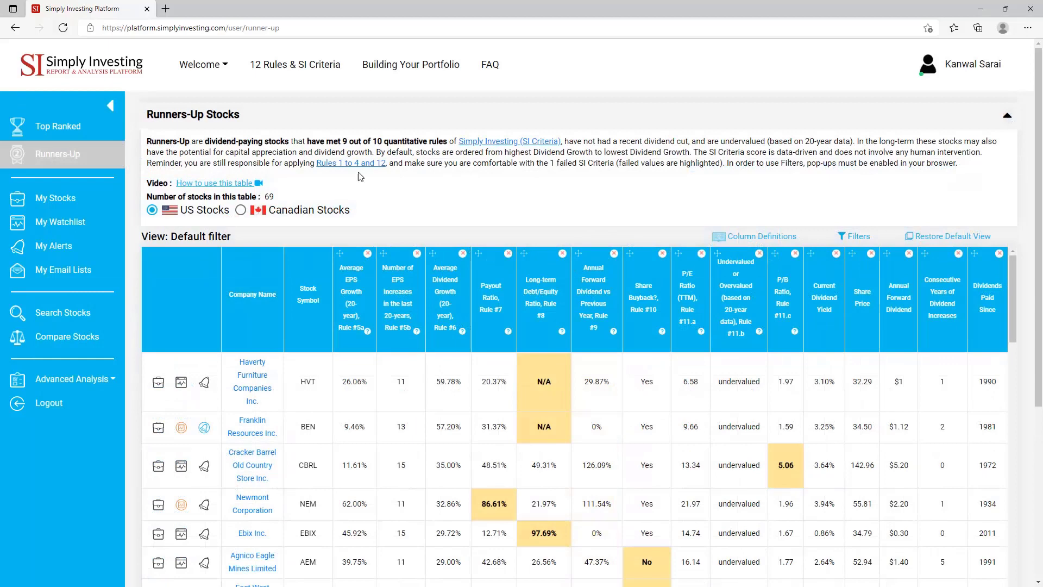
On the My Stocks page, add BCE Inc. (BCE:CA) with a quantity of 255 shares.
click(81, 199)
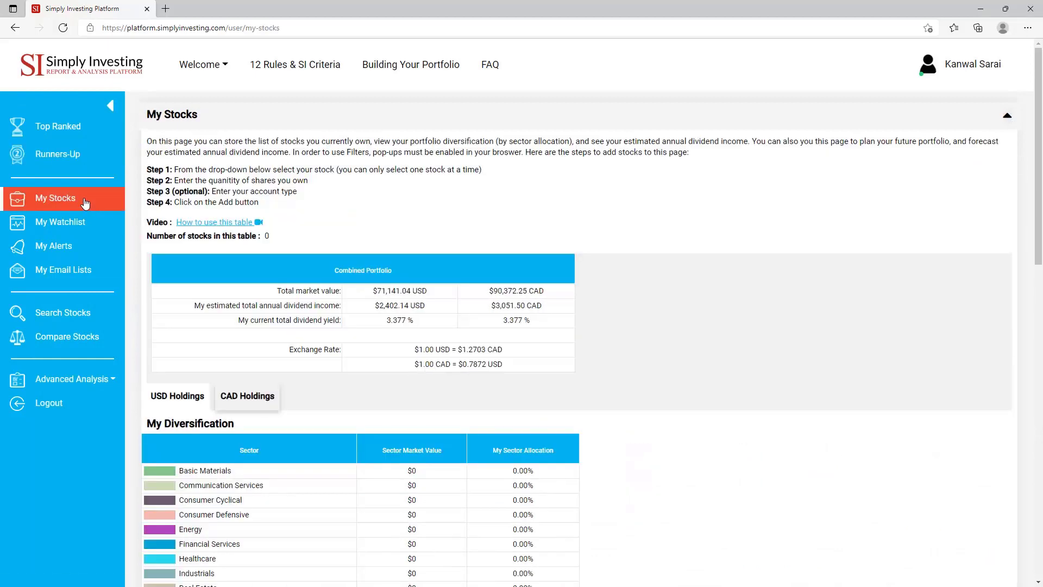
scroll(27, 467, down, 5)
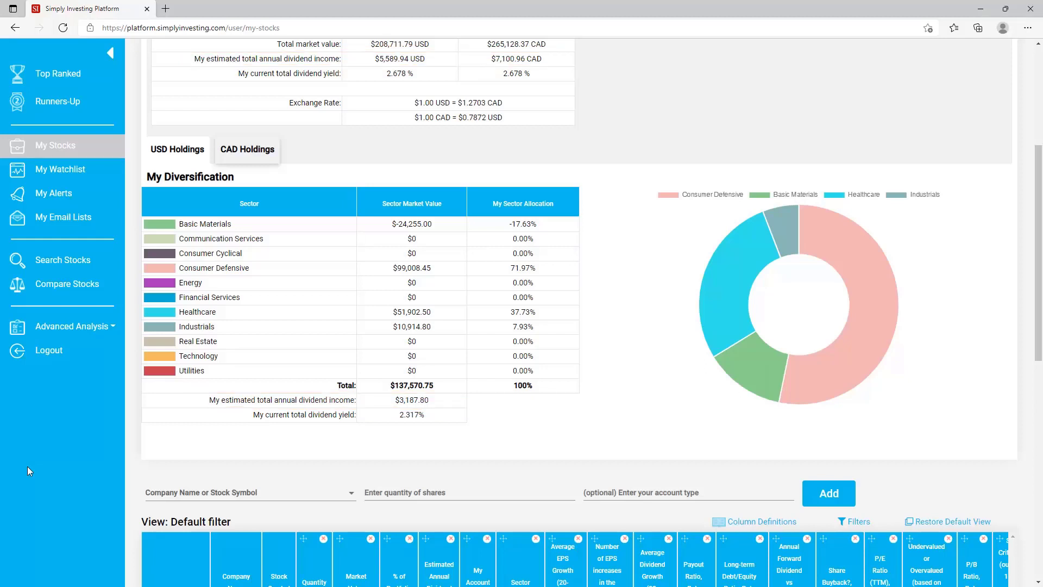
scroll(27, 467, down, 3)
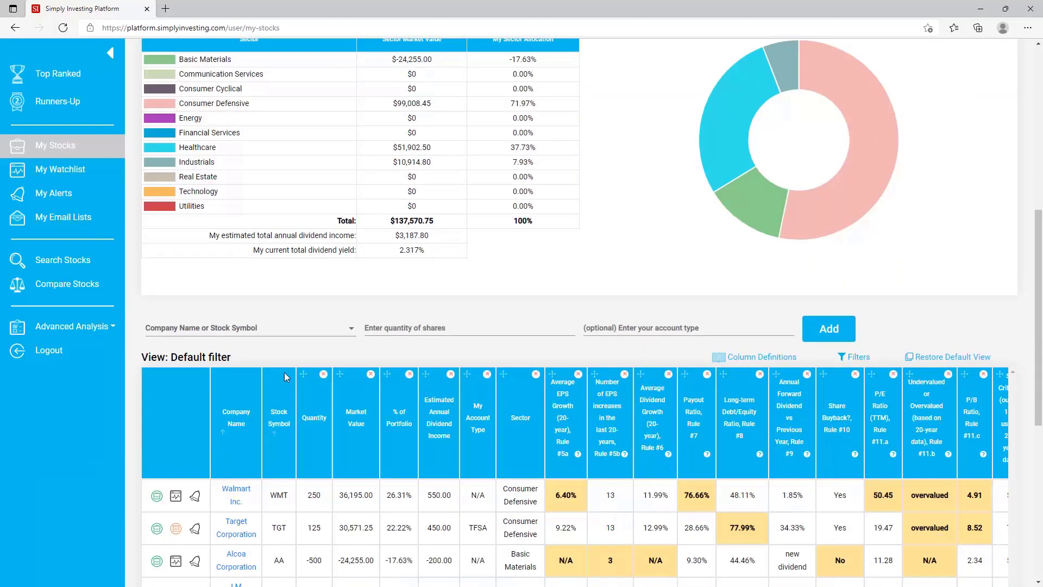
click(295, 333)
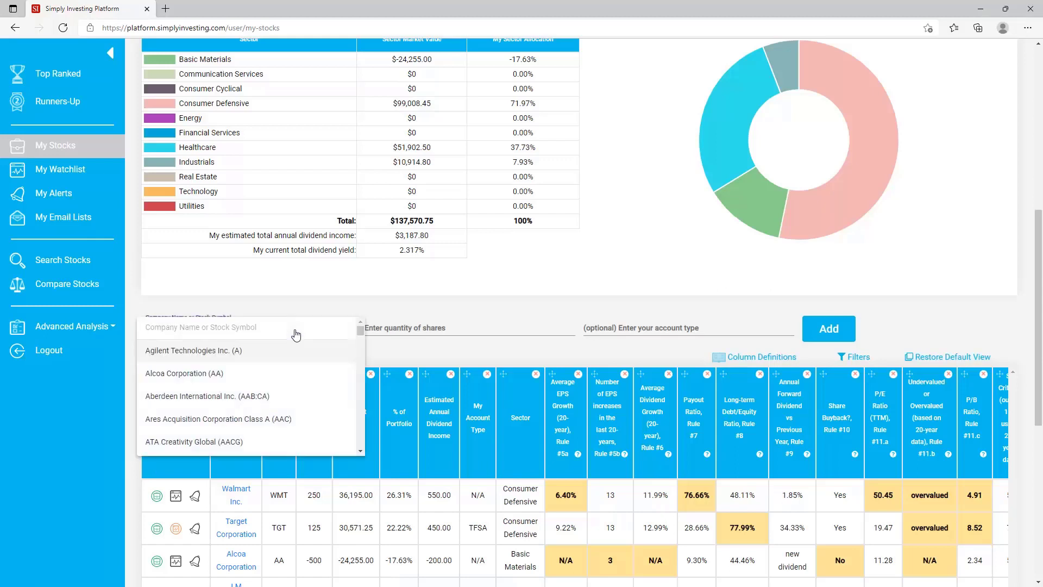
text(BCE:CA)
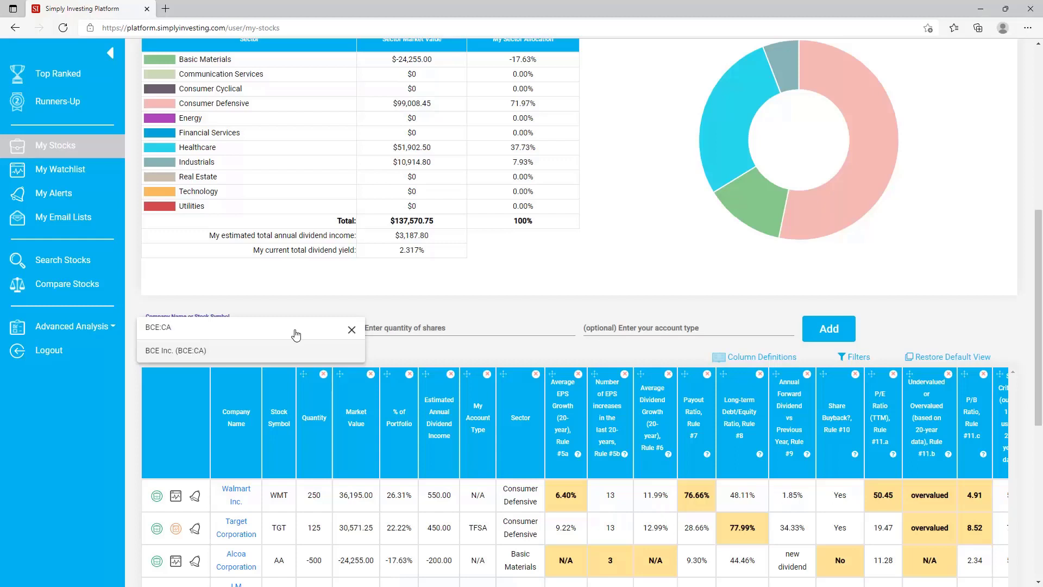
click(201, 352)
click(481, 329)
text(255)
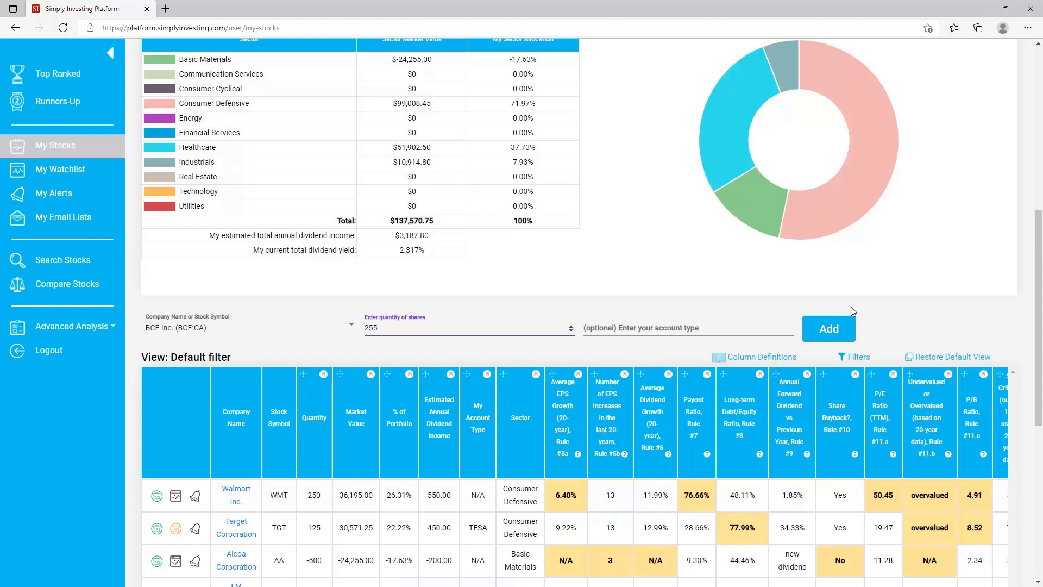
click(837, 334)
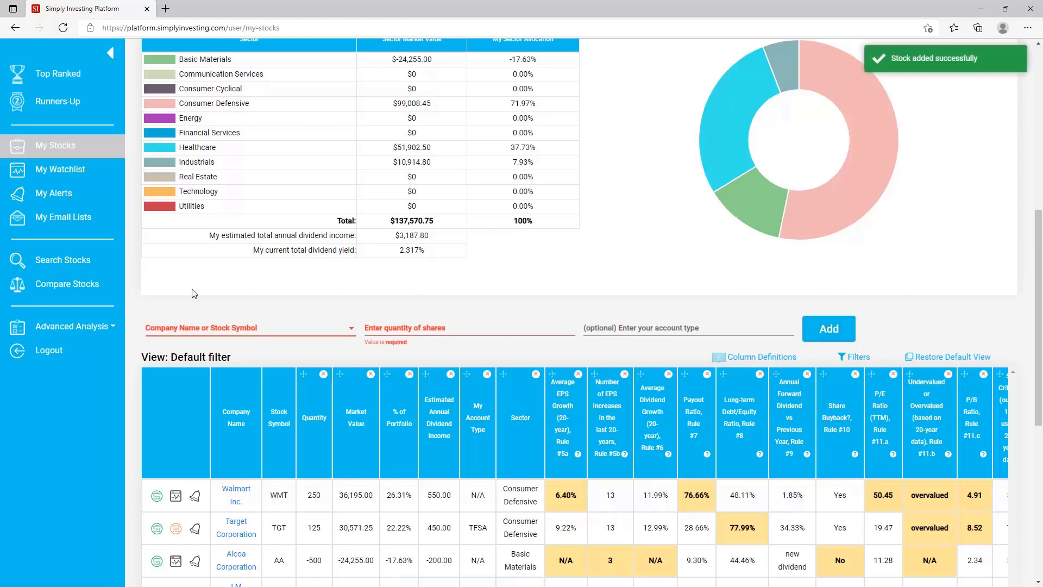
Show the CAD holdings and remove Royal Bank of Canada (RY:CA) from the stock list.
scroll(135, 291, up, 5)
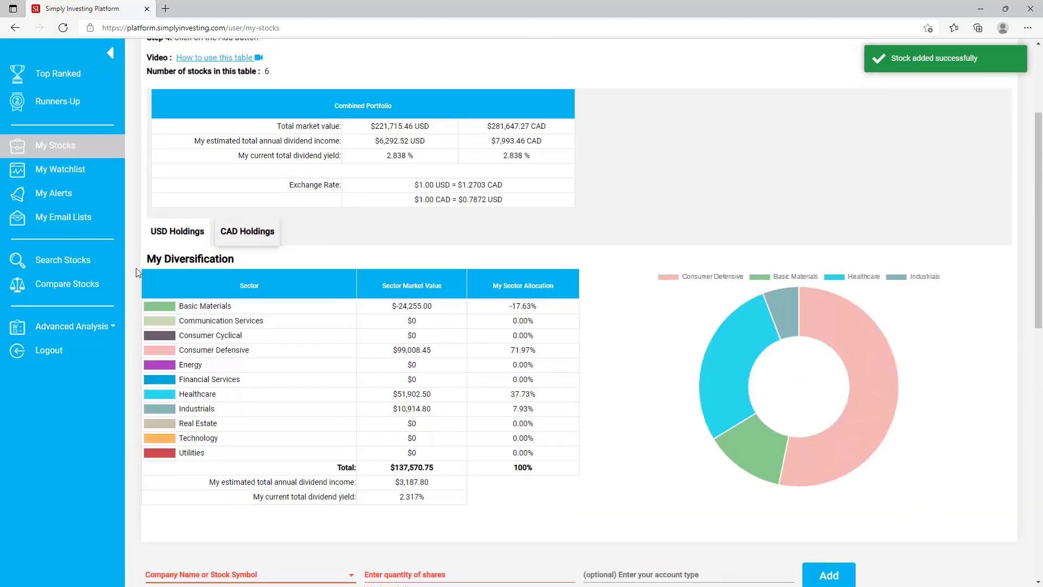
click(258, 234)
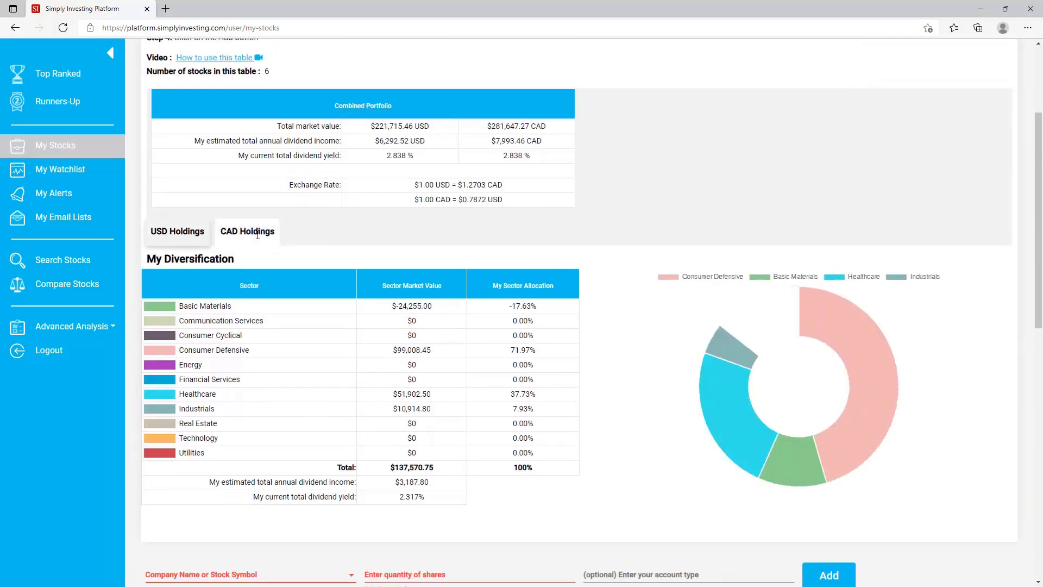
scroll(292, 276, down, 6)
scroll(295, 281, down, 2)
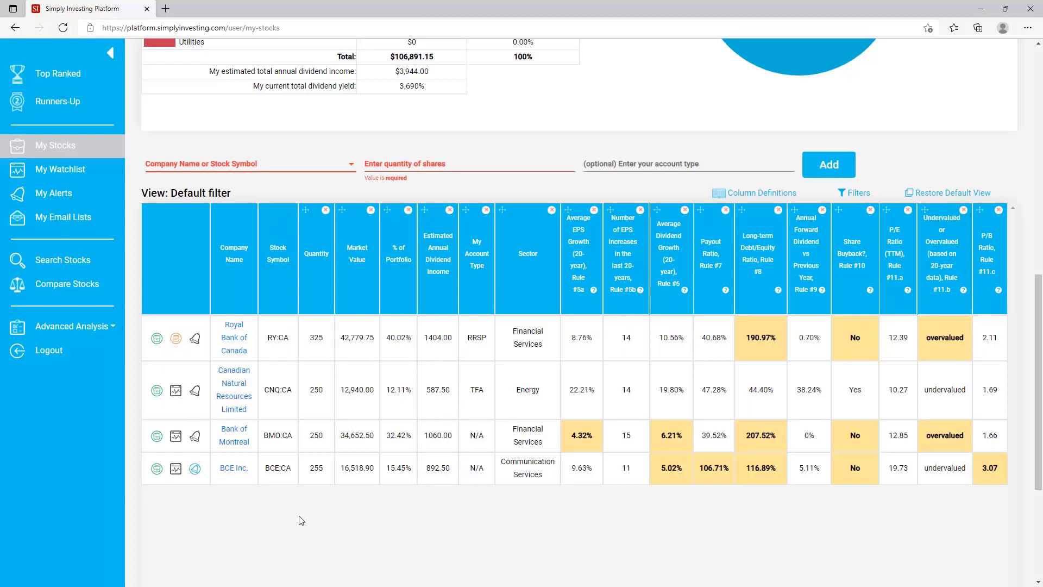
click(157, 339)
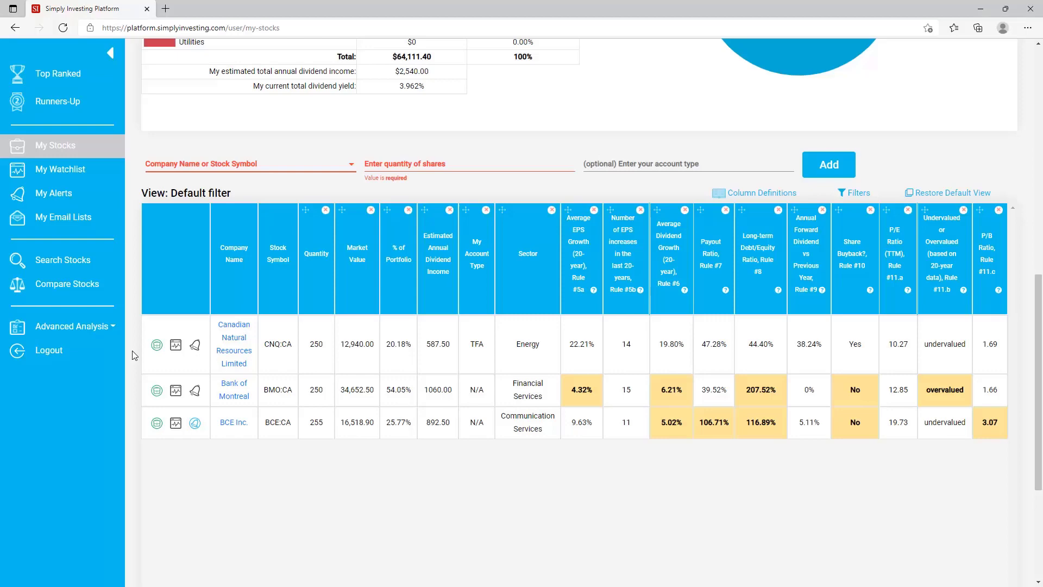
Review the combined portfolio, sector diversification and stock tables for both the USD and CAD holdings.
scroll(132, 356, up, 12)
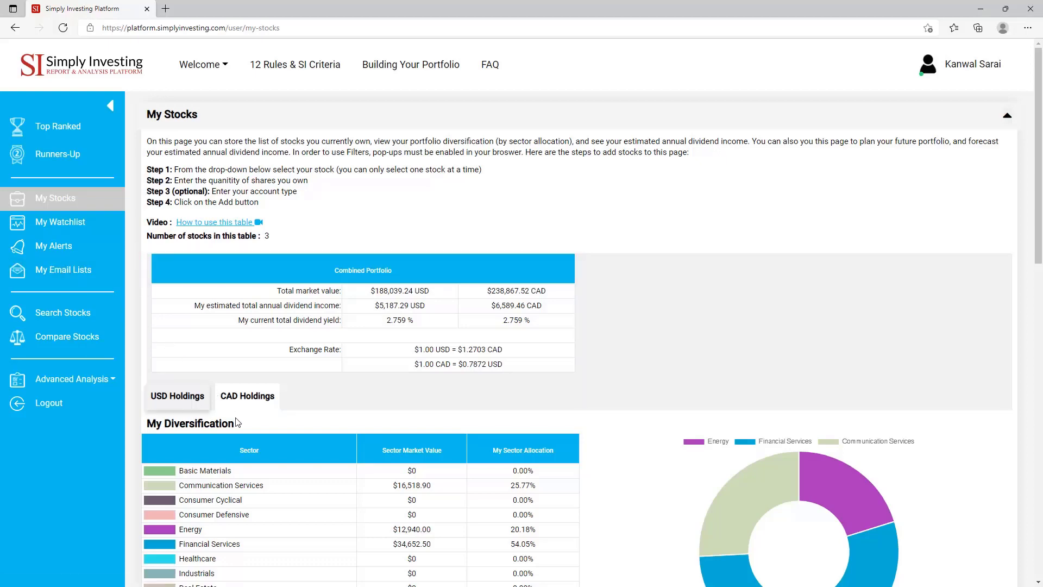
click(186, 396)
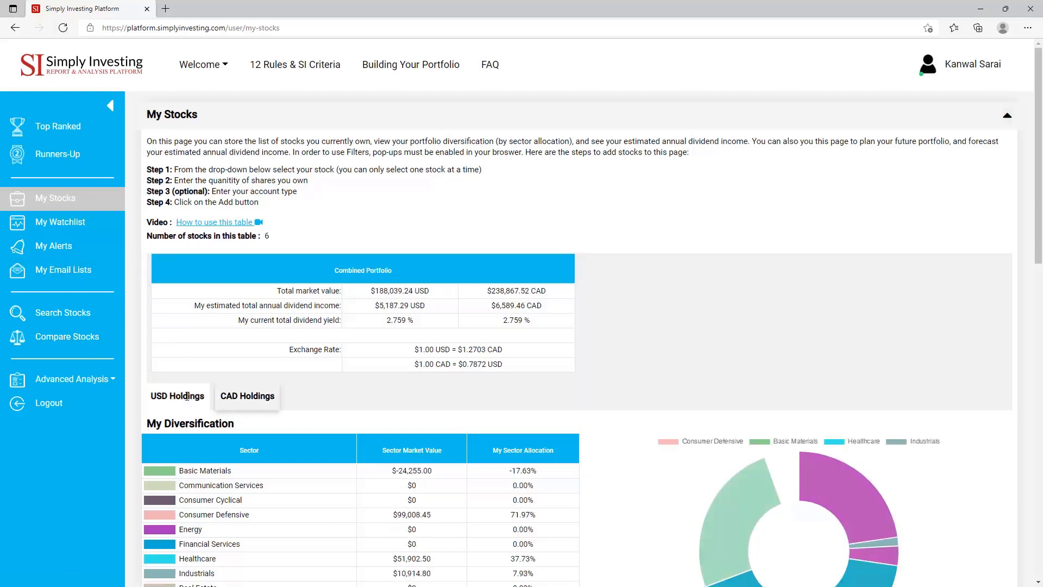
scroll(185, 389, down, 10)
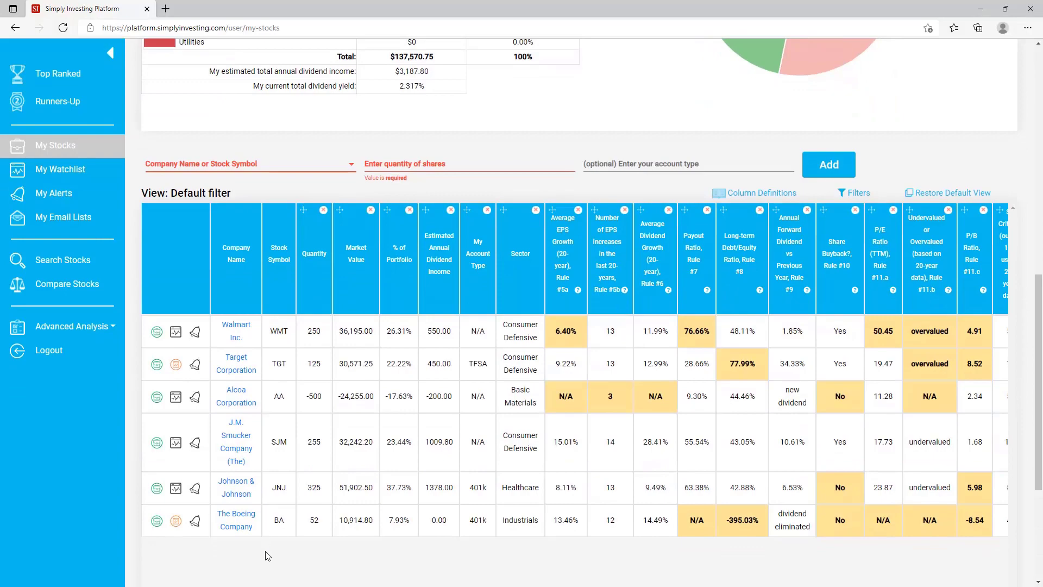
scroll(236, 504, up, 4)
scroll(236, 503, up, 3)
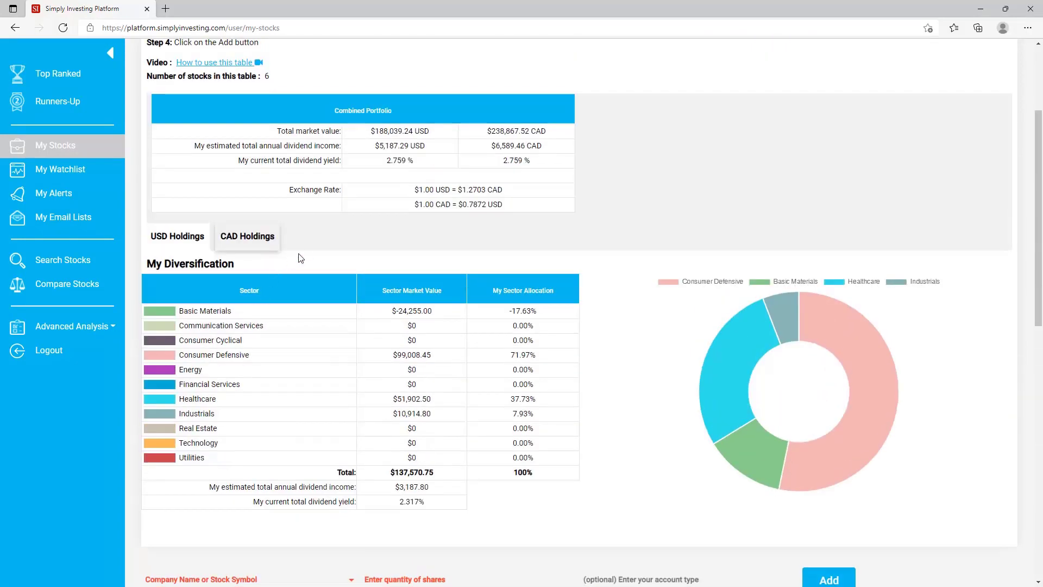
click(257, 236)
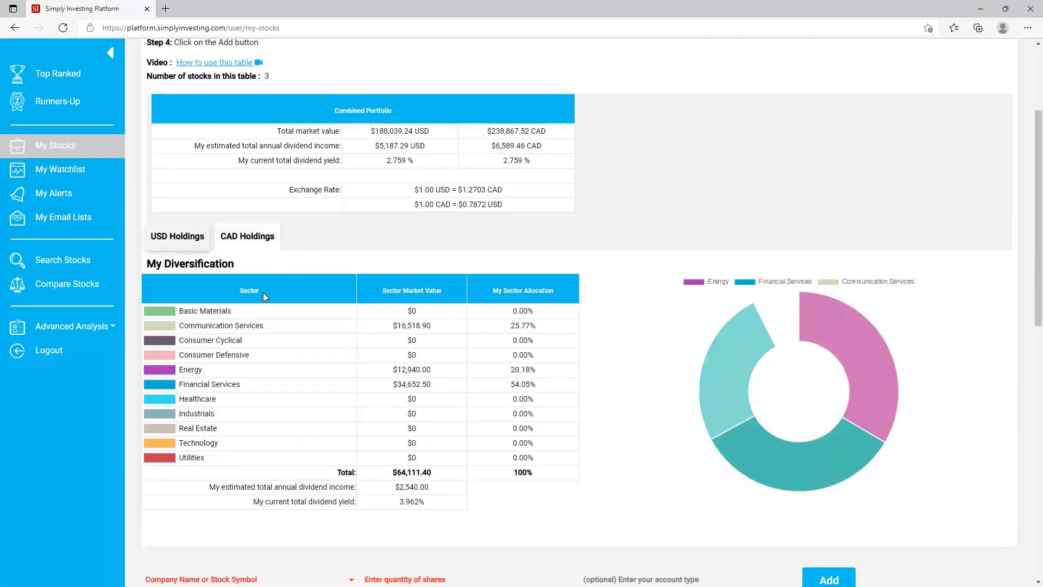
scroll(258, 267, down, 9)
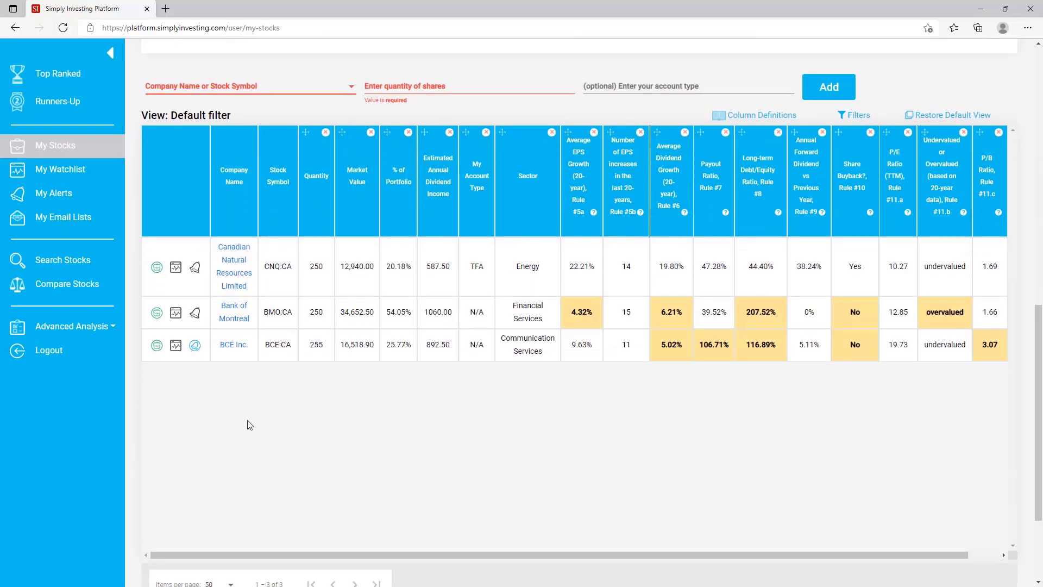
scroll(250, 425, up, 12)
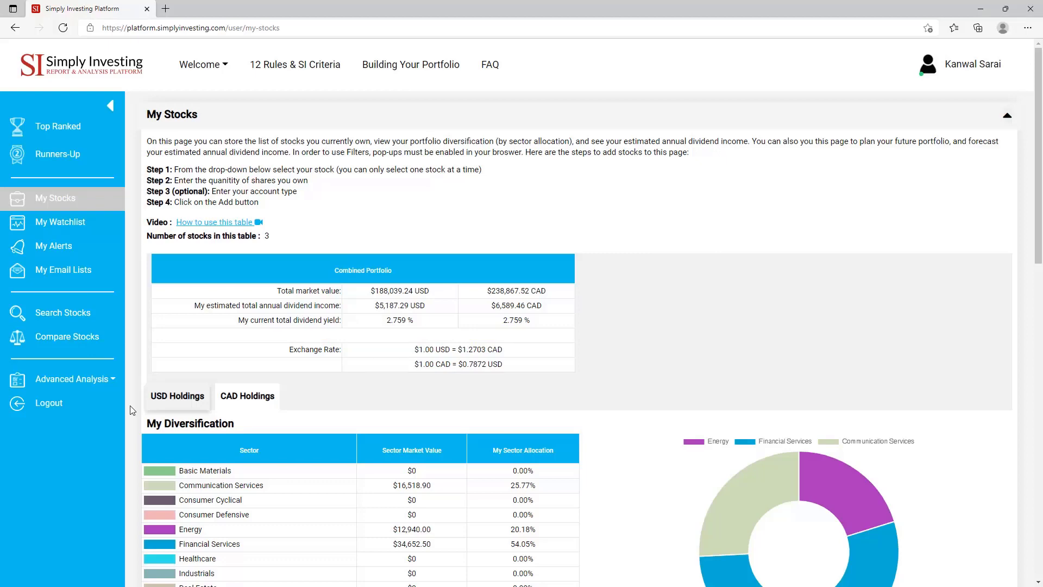
From the Top Ranked Stocks table, enter a holding of 300 shares for Tyson Foods Inc. (TSN).
click(99, 132)
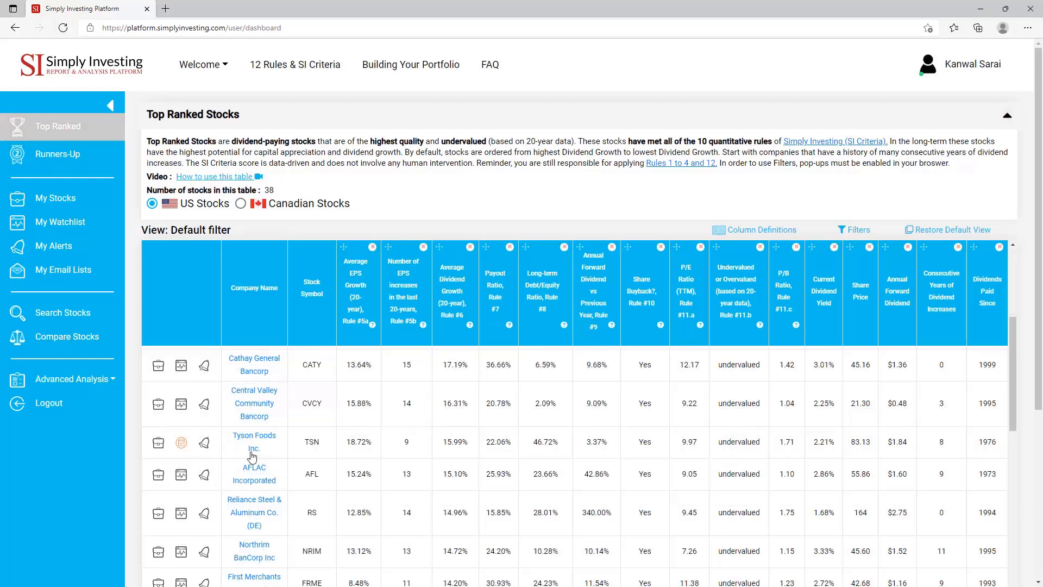
click(158, 443)
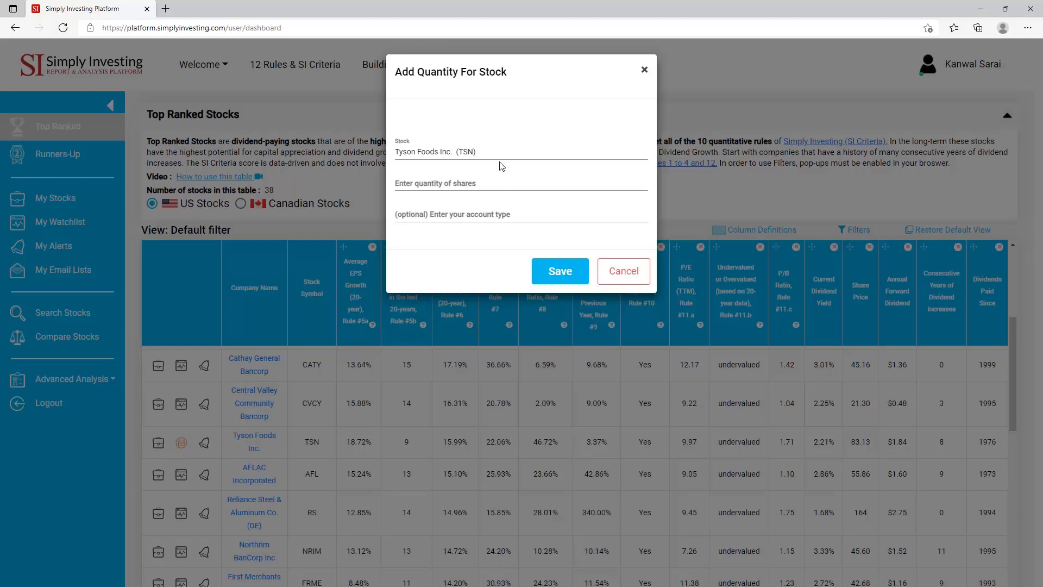
click(500, 186)
text(300)
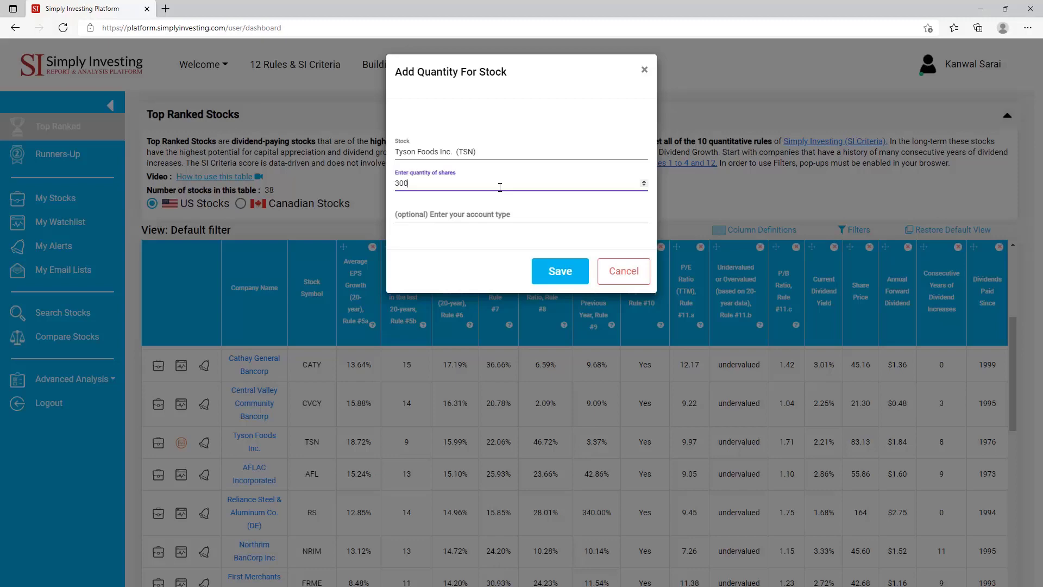
key(Return)
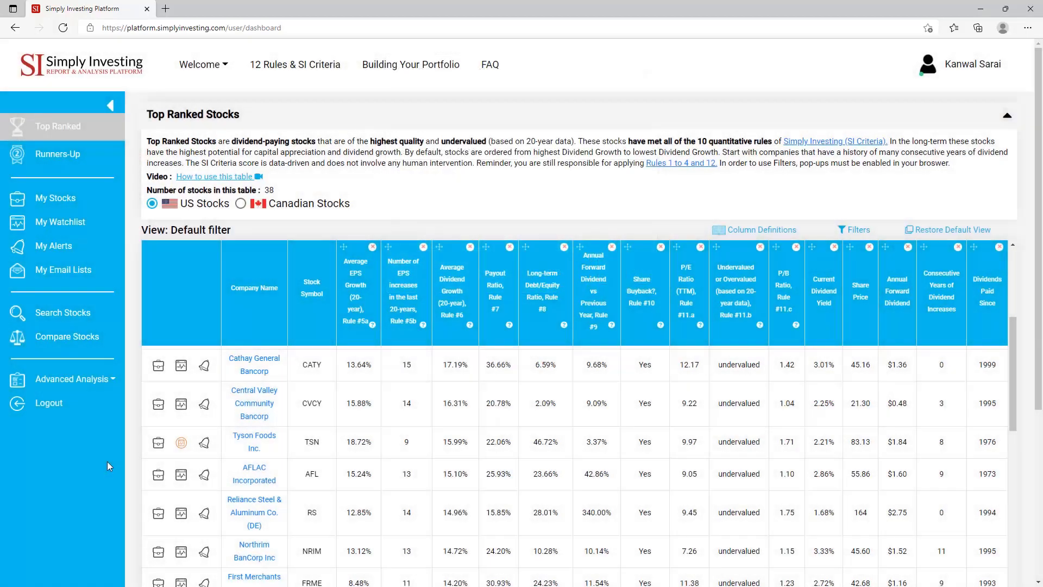
On the My Watchlist page, add the stock with symbol WMT to the watchlist.
click(59, 222)
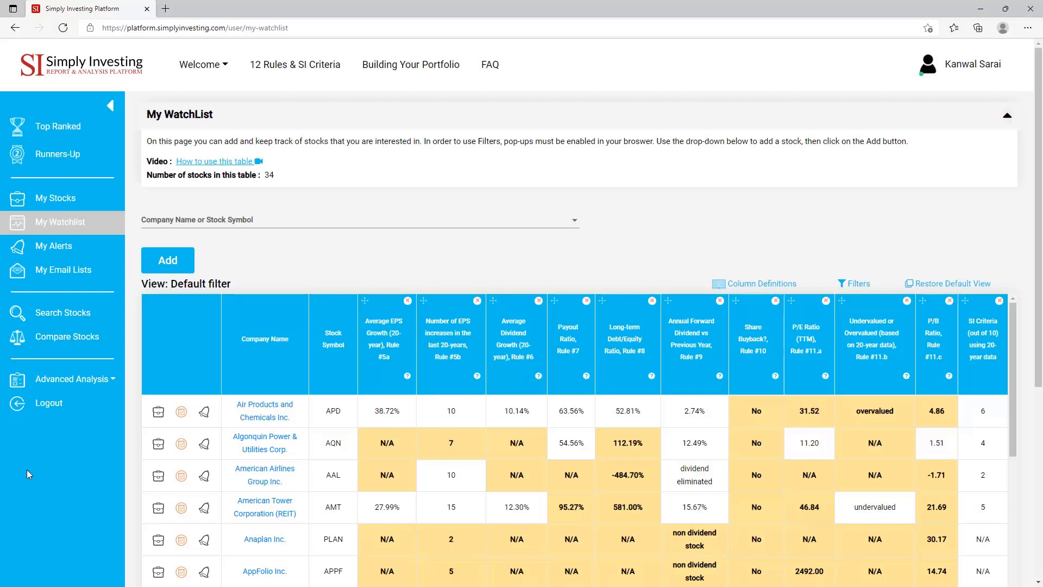
click(304, 222)
text(WMT)
click(161, 248)
click(179, 263)
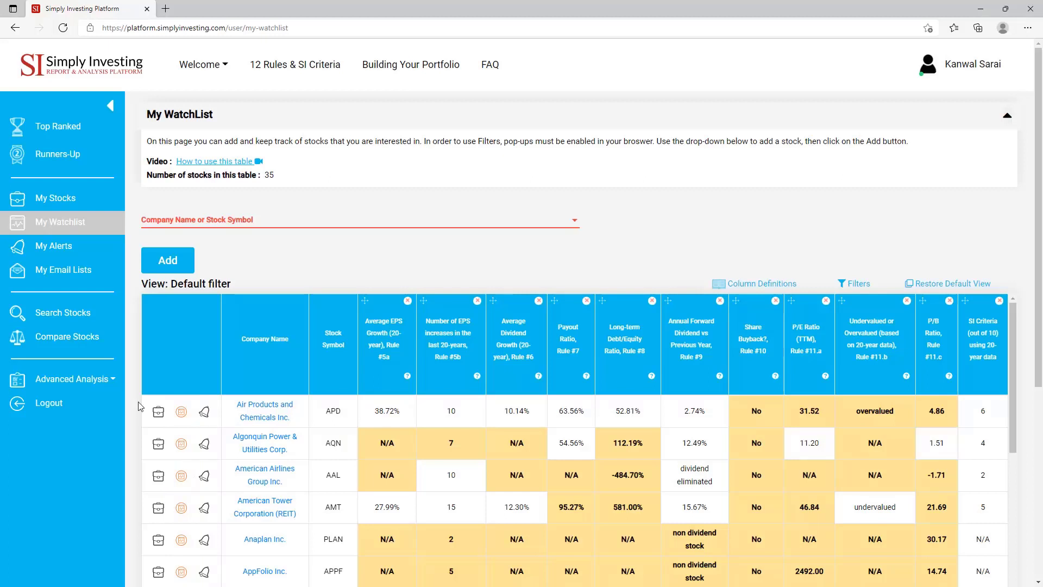
Remove Air Products and Chemicals Inc. (APD) from the watchlist, and add Universal Health Services Inc. (UHS) from the Top Ranked Stocks table.
click(182, 413)
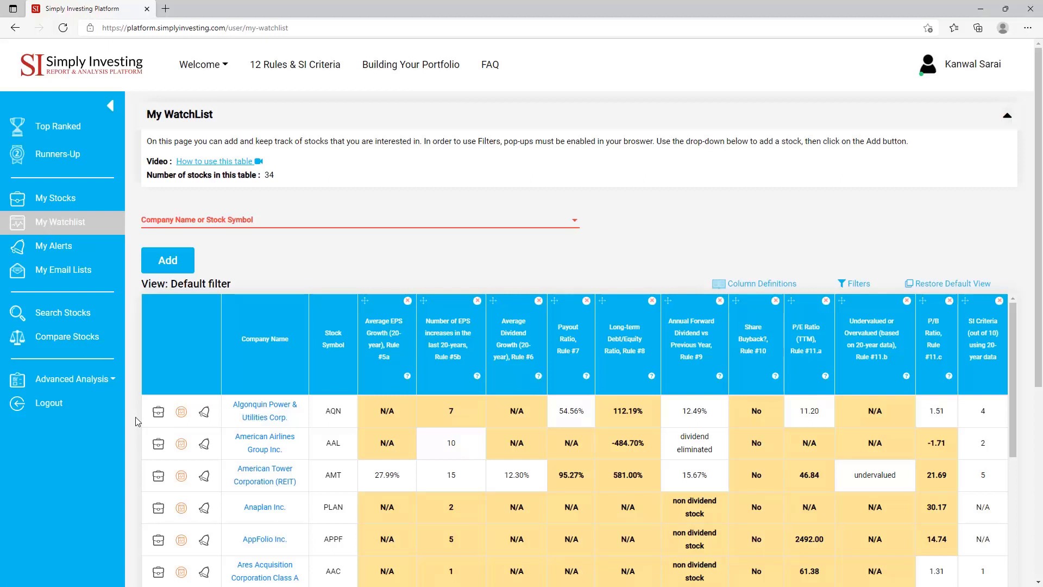
click(64, 129)
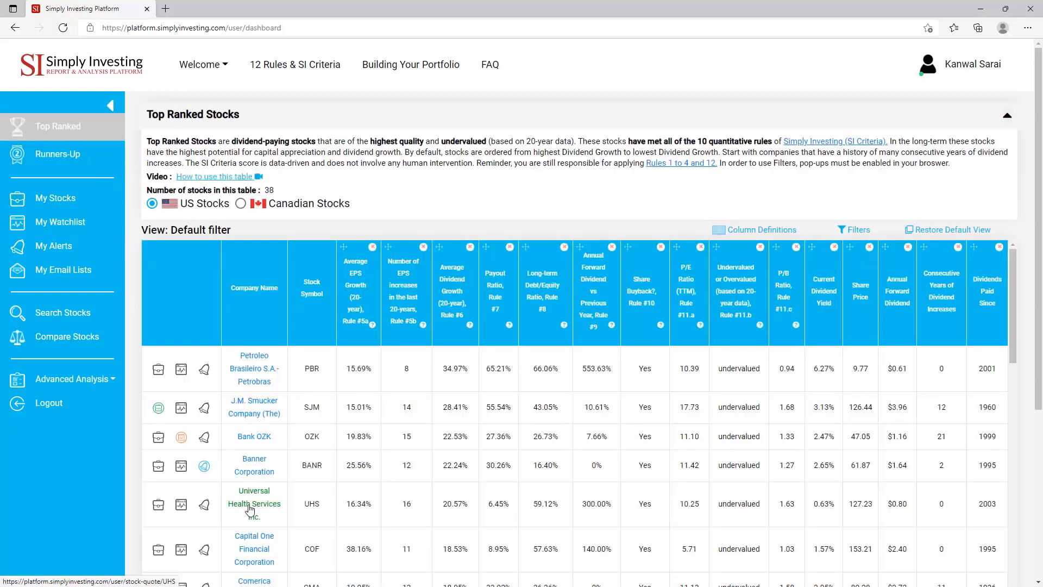
click(181, 505)
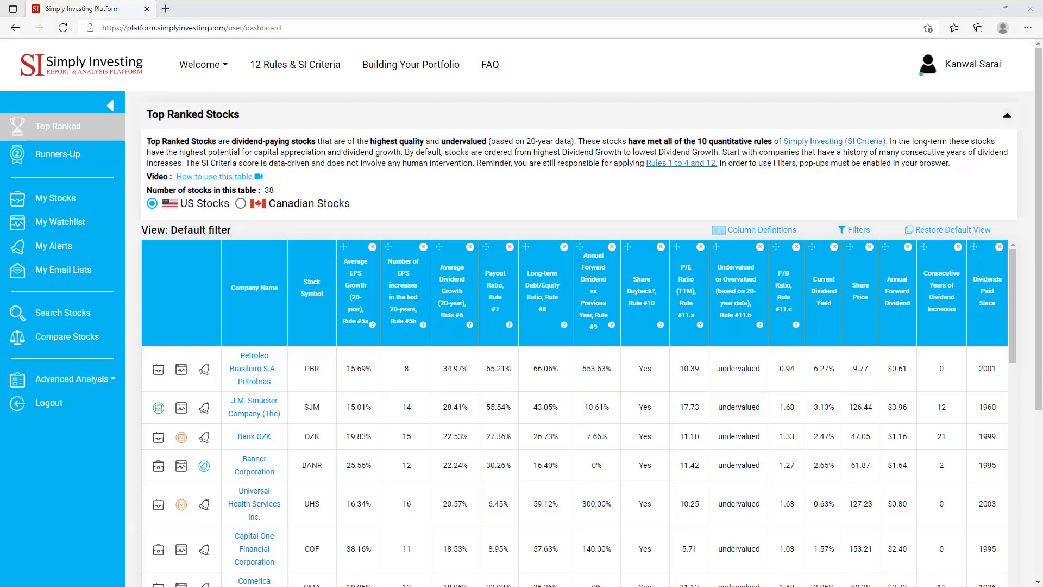
On the My Alerts page, choose PepsiCo Inc. (PEP) as the stock for a new email alert.
click(74, 248)
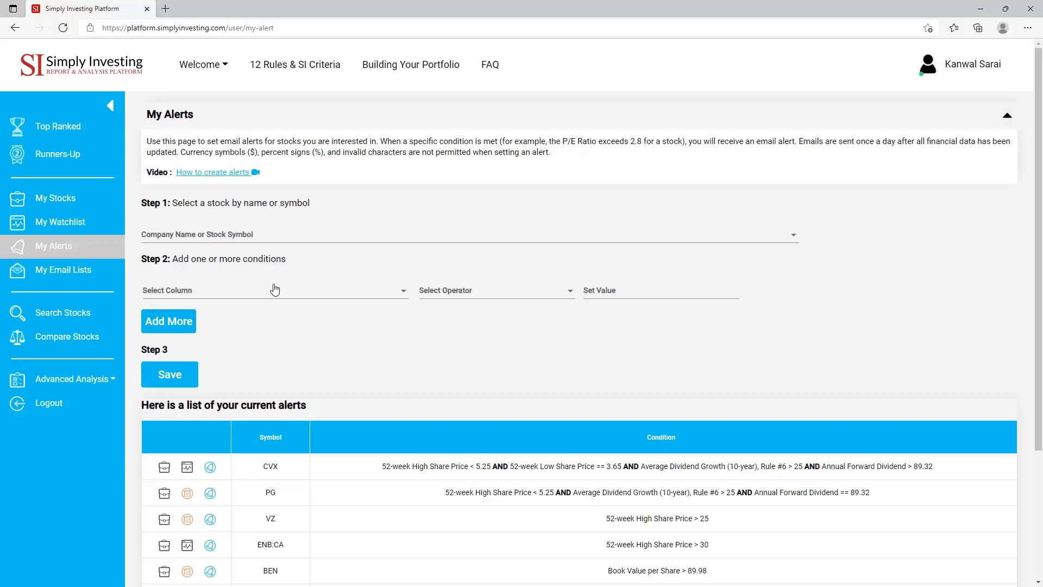
click(287, 239)
text(PEP)
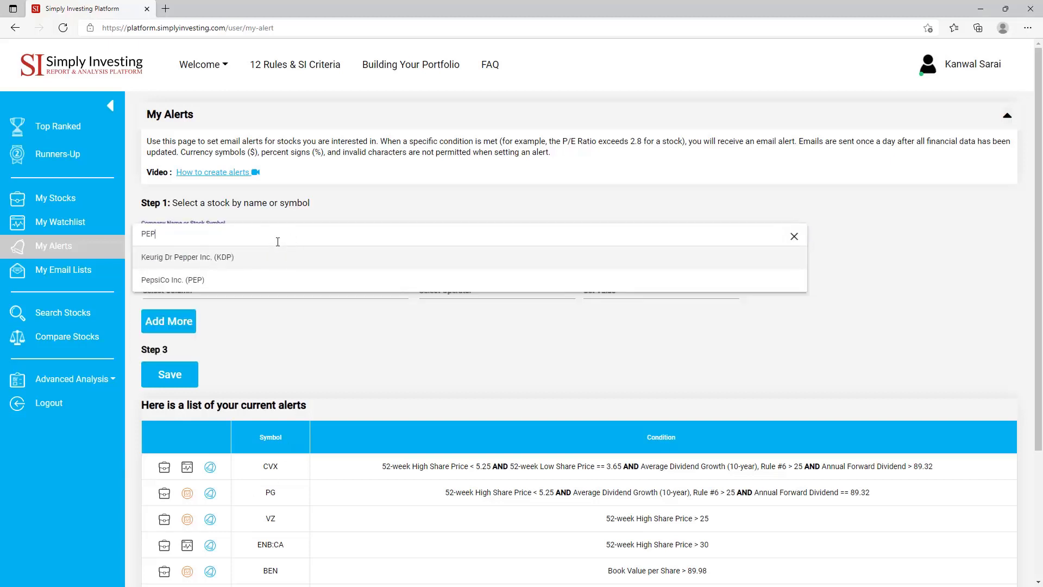
click(181, 280)
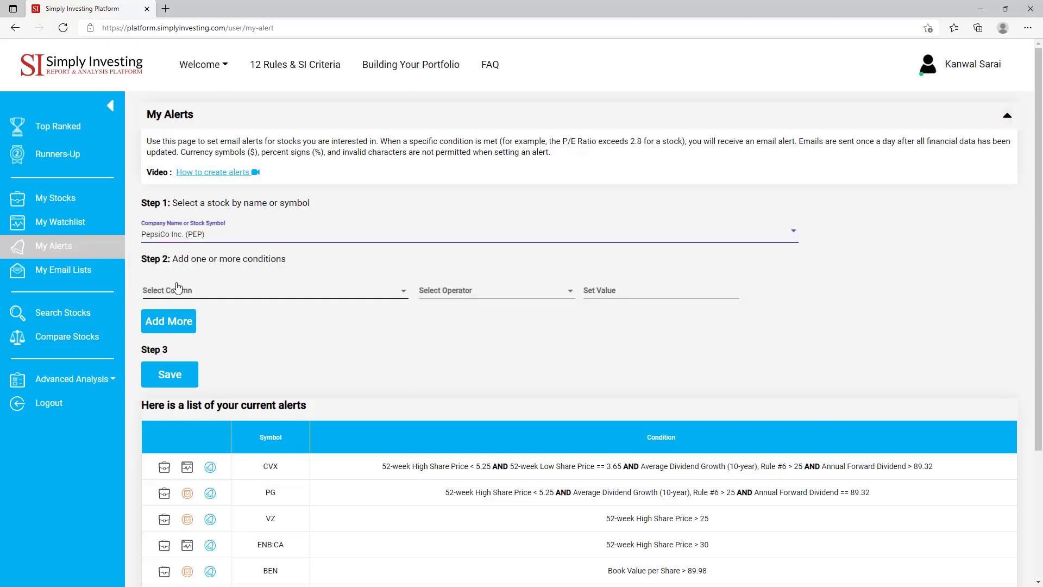
Set the alert condition to Current Dividend Yield greater than 4.5 and save the alert.
click(260, 299)
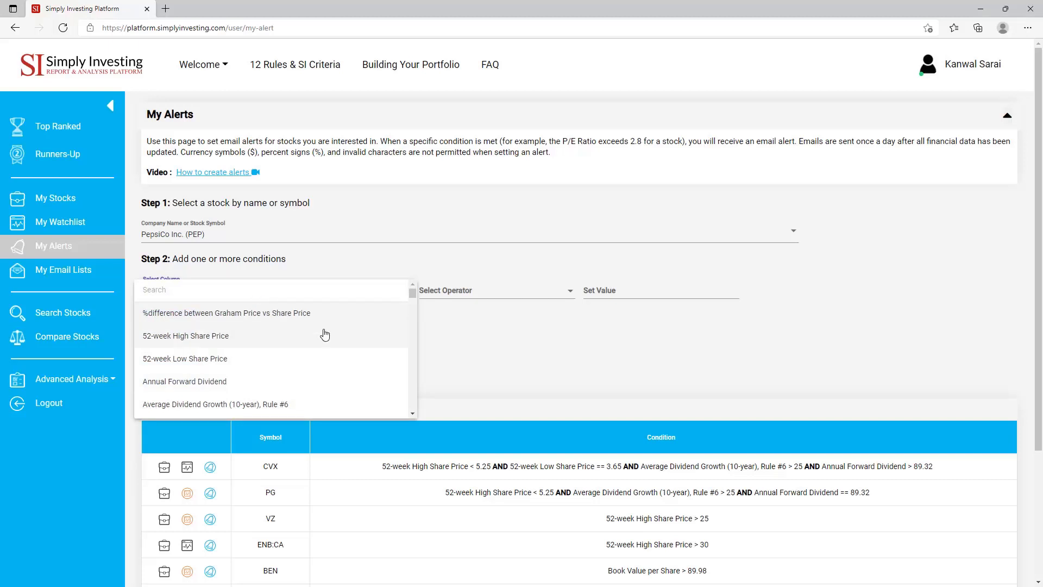
scroll(324, 334, down, 3)
scroll(324, 334, down, 5)
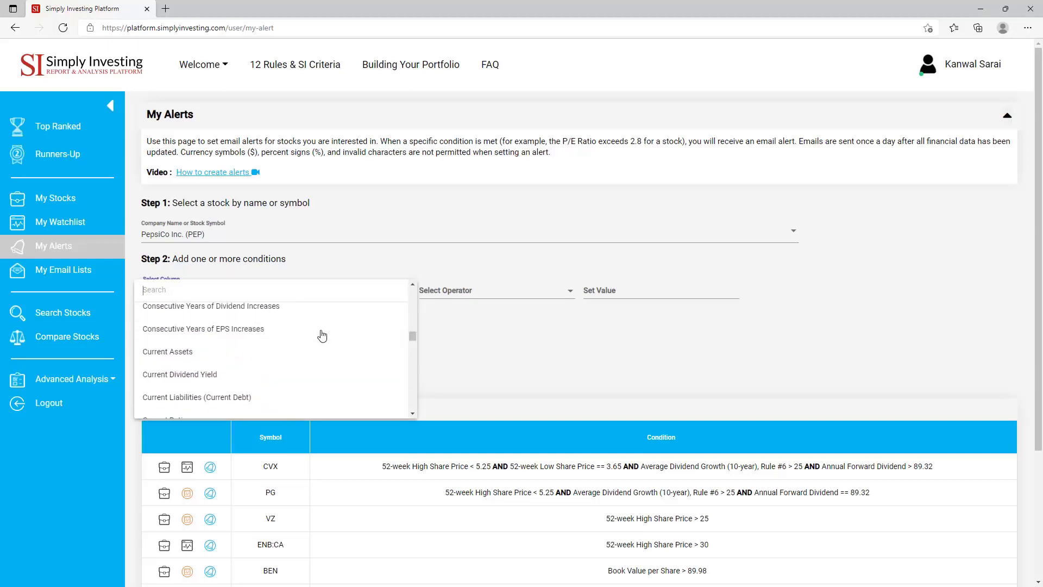
click(245, 374)
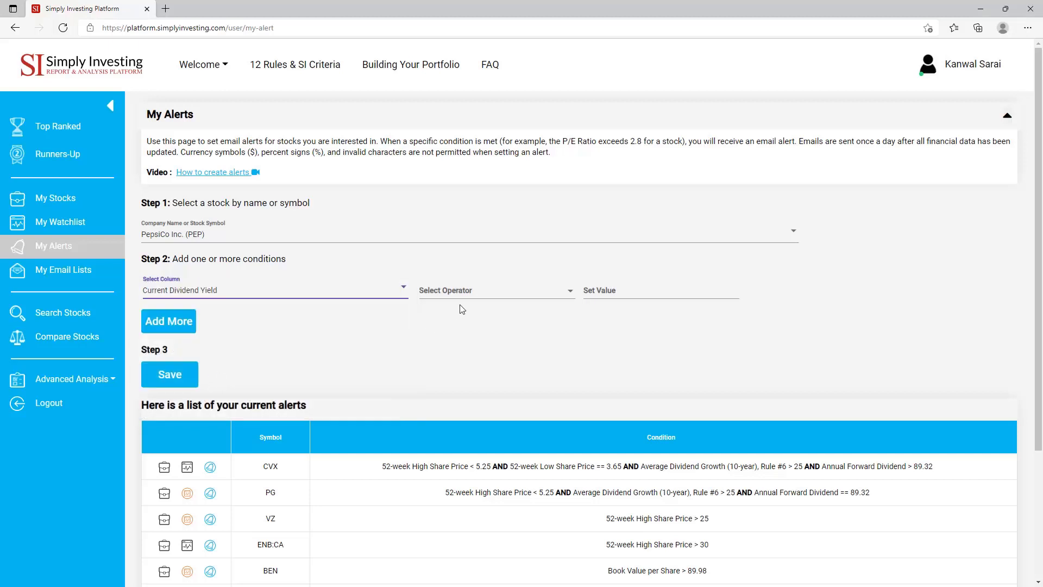
click(499, 299)
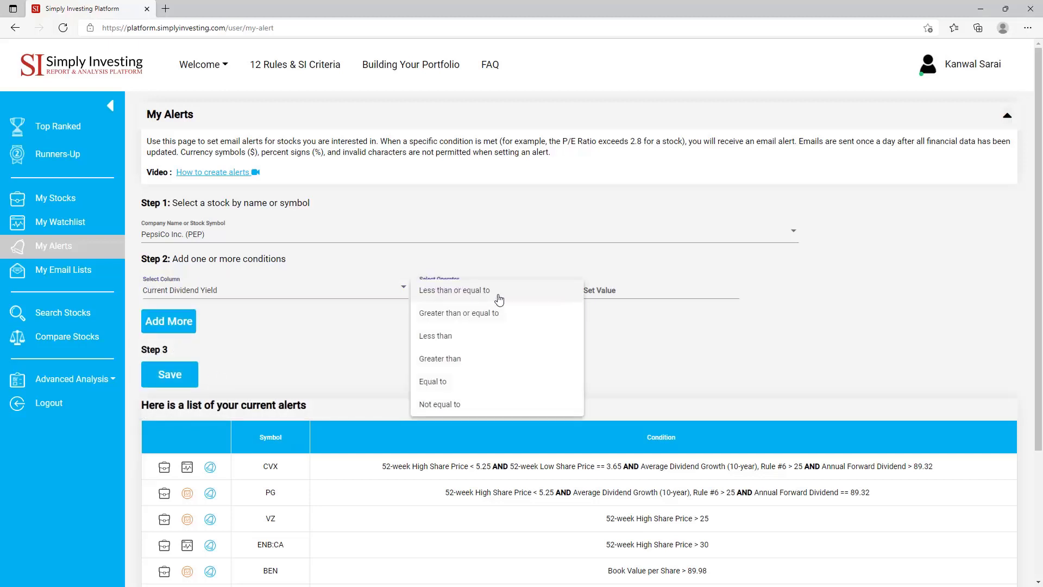
click(502, 359)
click(629, 292)
text(4.5)
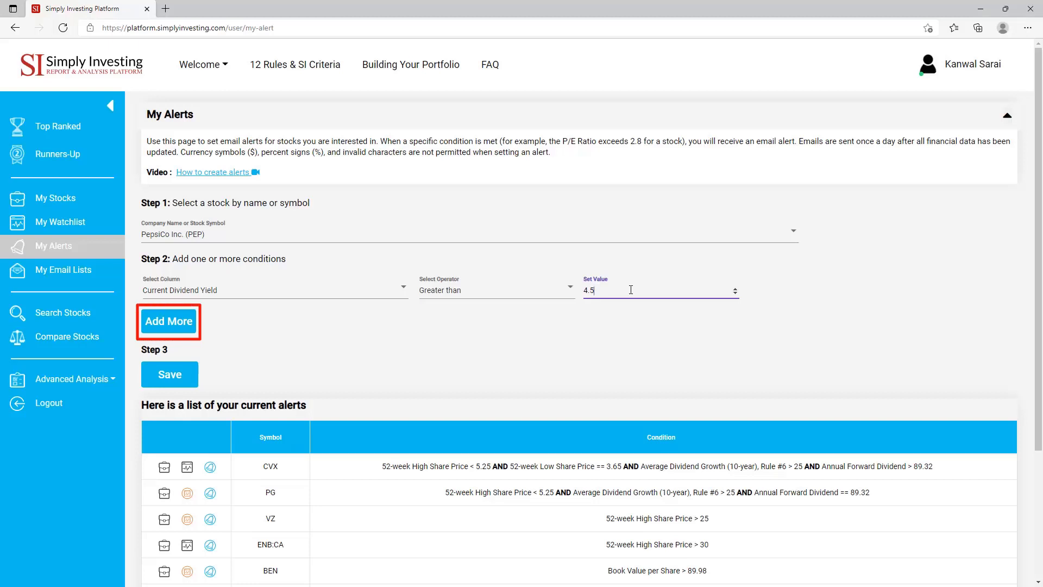
click(179, 378)
Delete the PEP alert from the list of current alerts.
scroll(339, 464, down, 4)
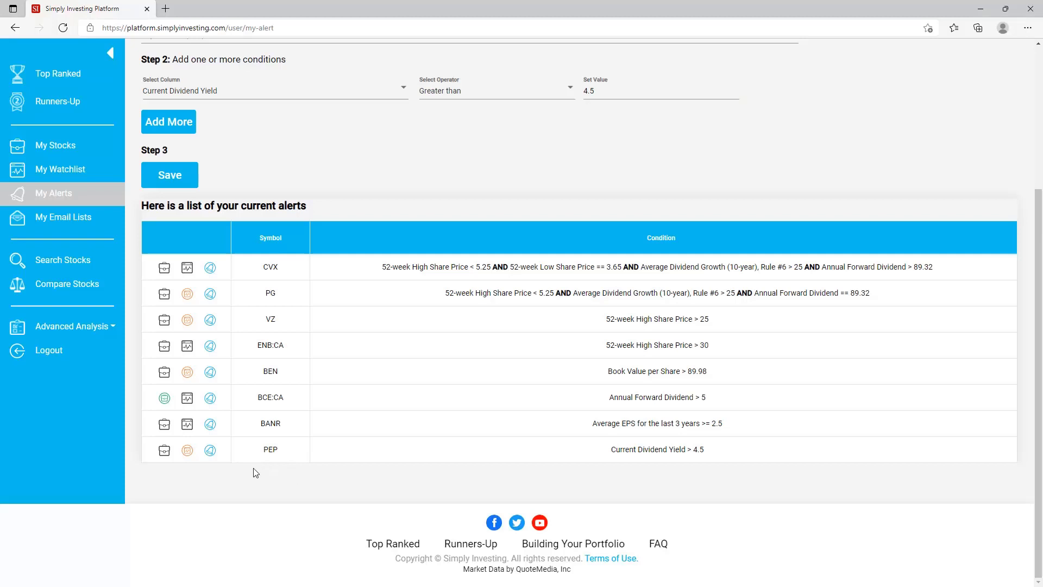
click(210, 451)
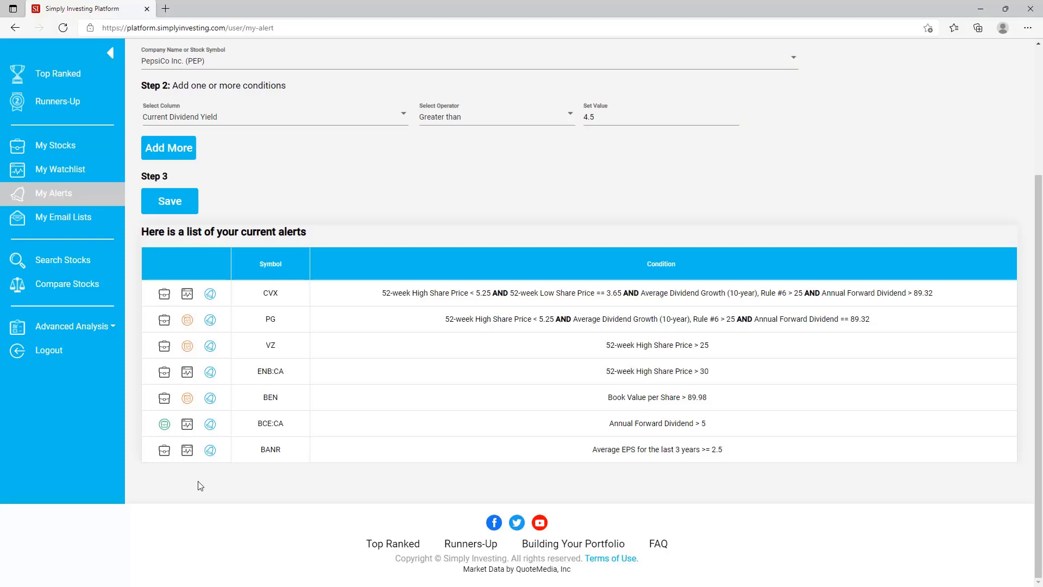
From the Top Ranked Stocks table, open a new alert for Universal Health Services Inc. (UHS).
click(78, 74)
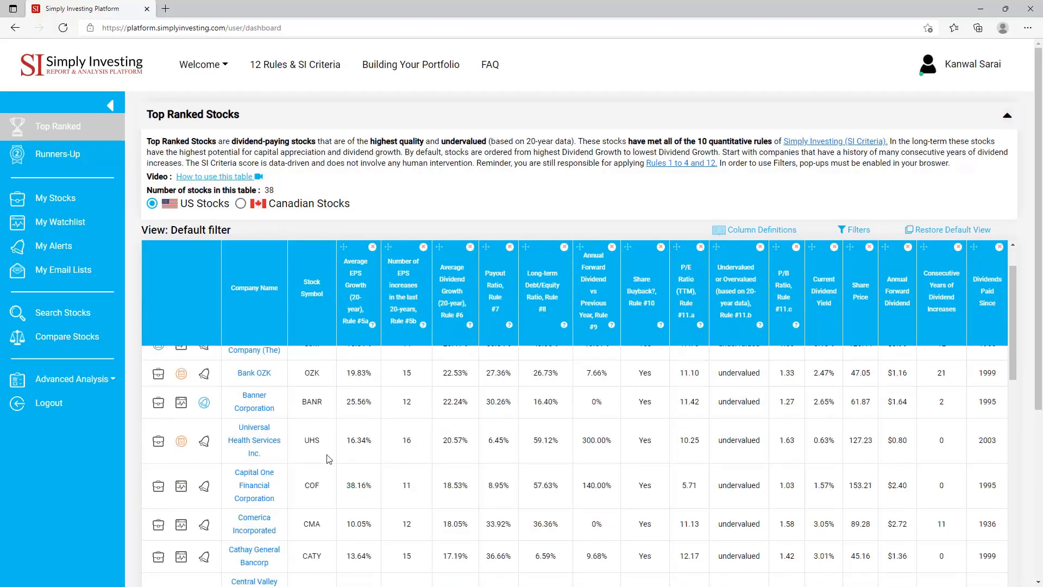
click(205, 443)
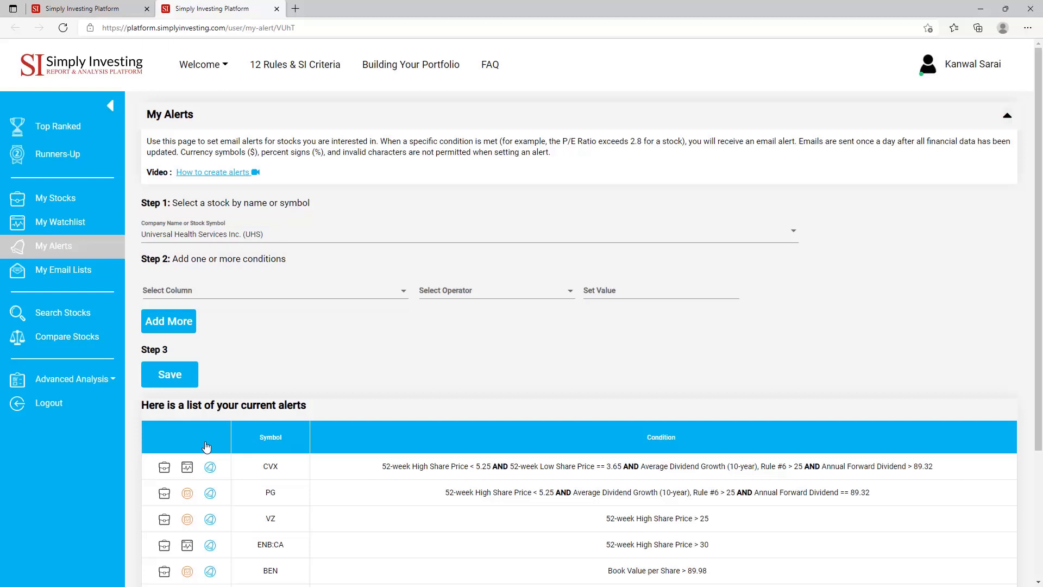
In My Email Lists, subscribe to Top Ranked Stocks daily, Runners-Up Stocks weekly and Deep Valued Dividend Stocks monthly.
click(78, 272)
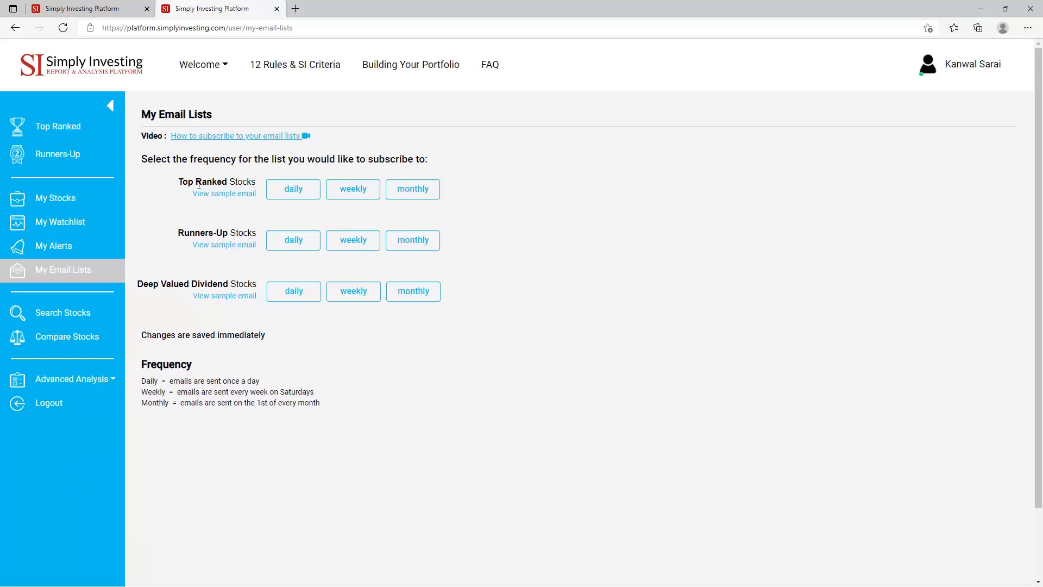
click(292, 189)
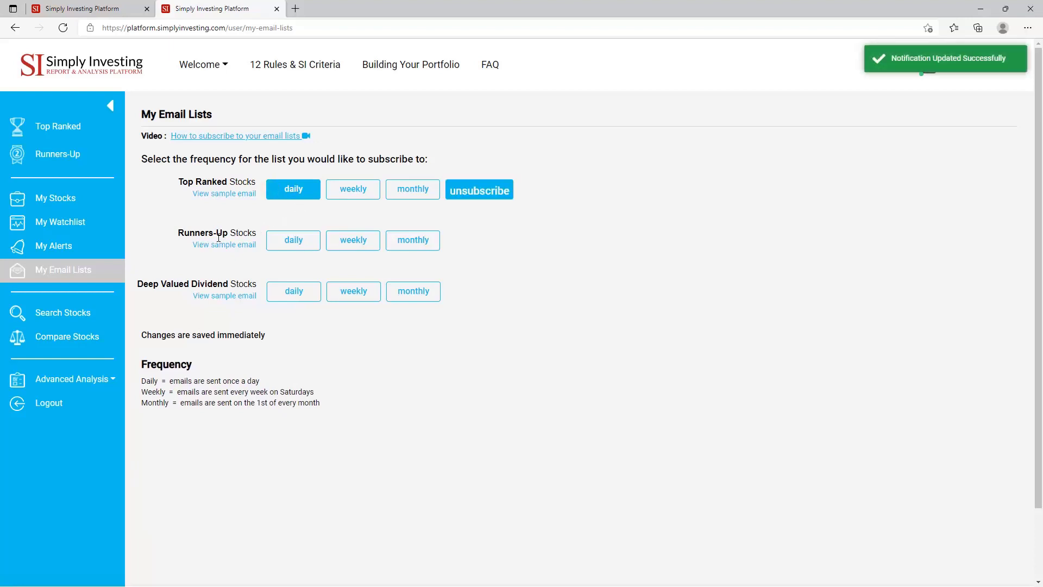
click(343, 244)
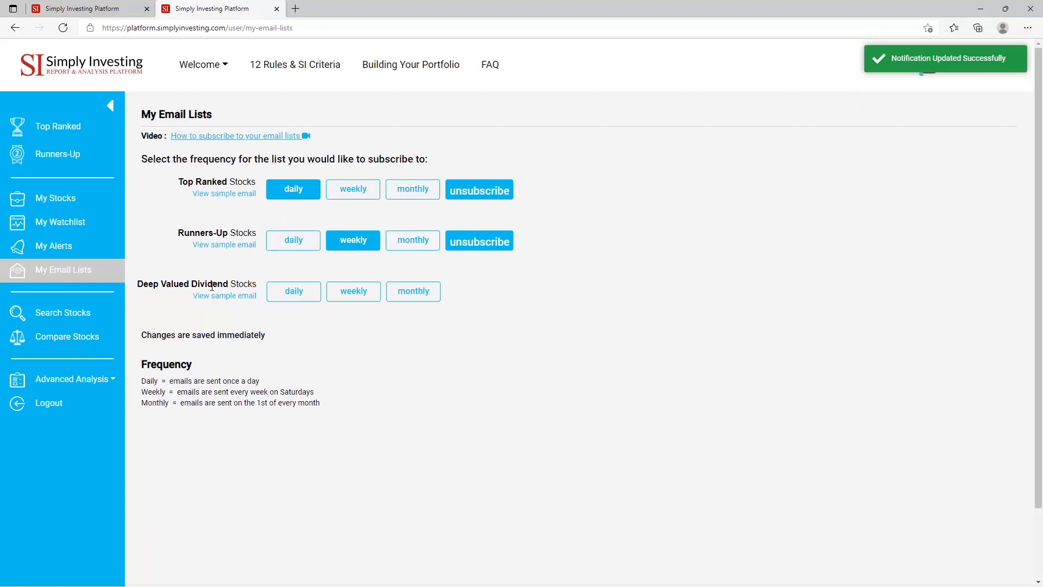
click(413, 296)
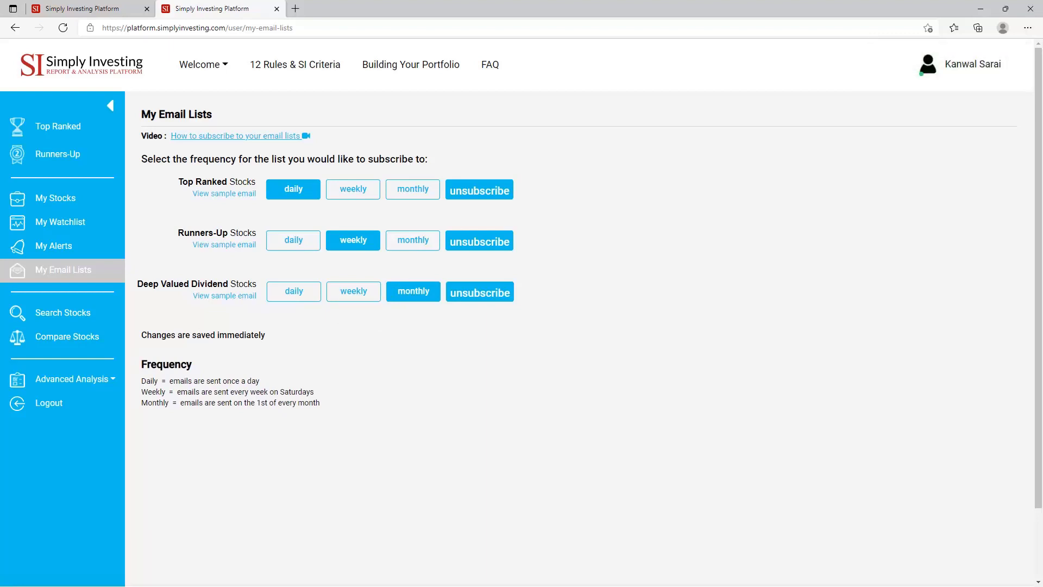
From the stock search page's DOW 30 list, open International Business Machines Corporation and examine its stock data, graph and rule table.
click(69, 320)
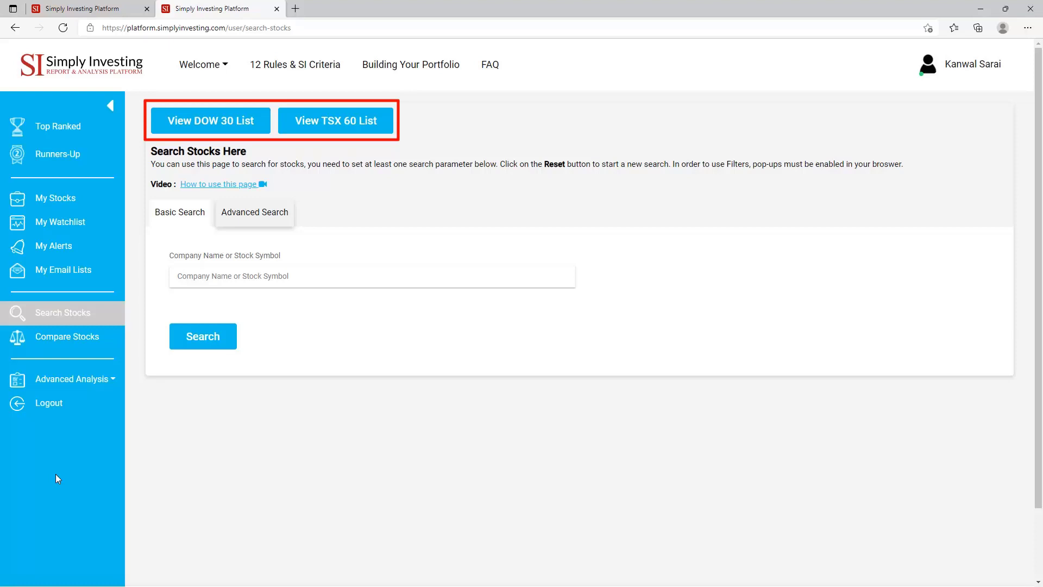
click(221, 121)
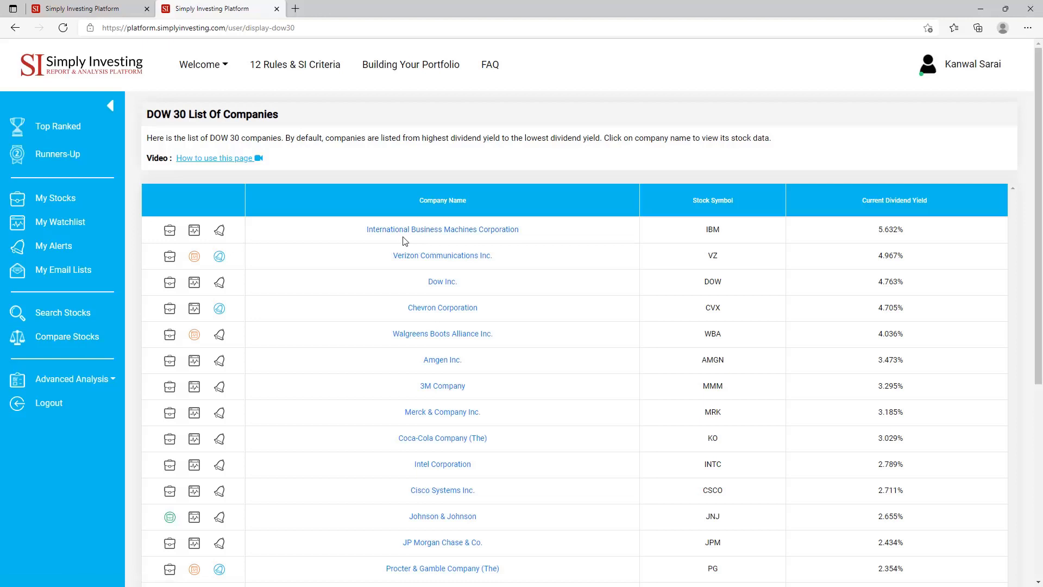
click(451, 234)
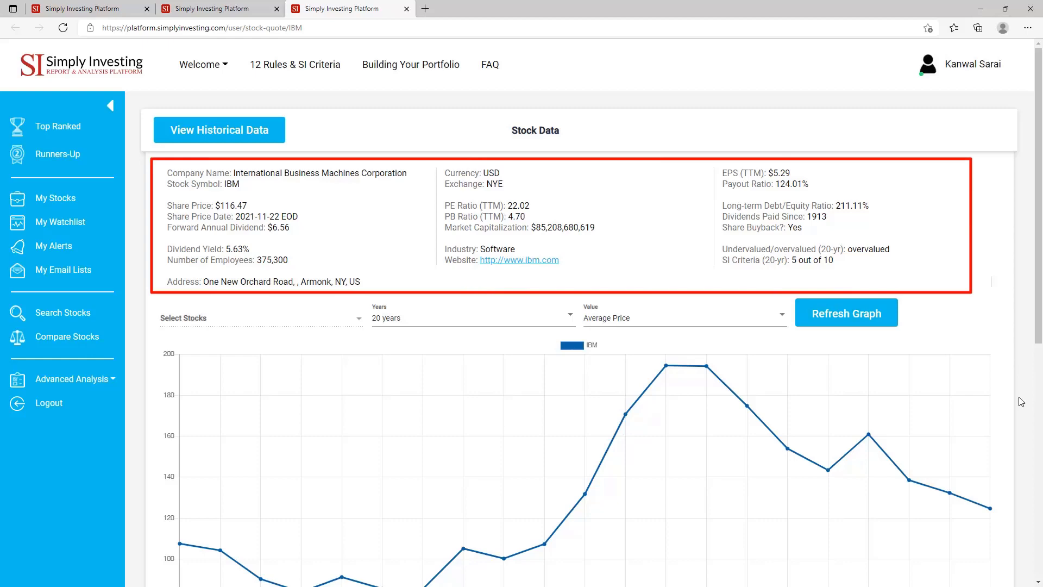
scroll(1021, 402, down, 2)
scroll(1021, 401, down, 1)
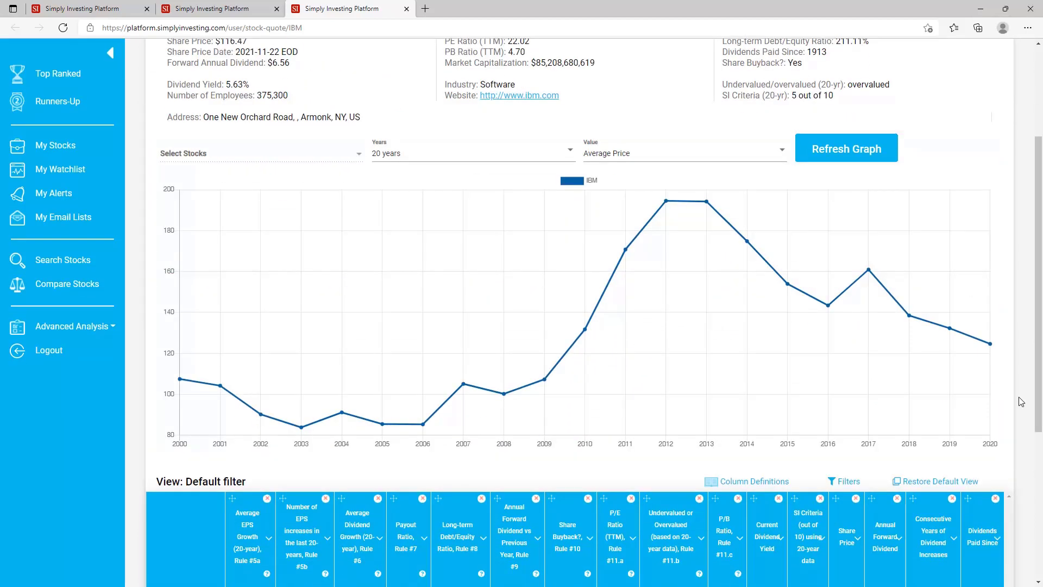
scroll(1021, 402, down, 3)
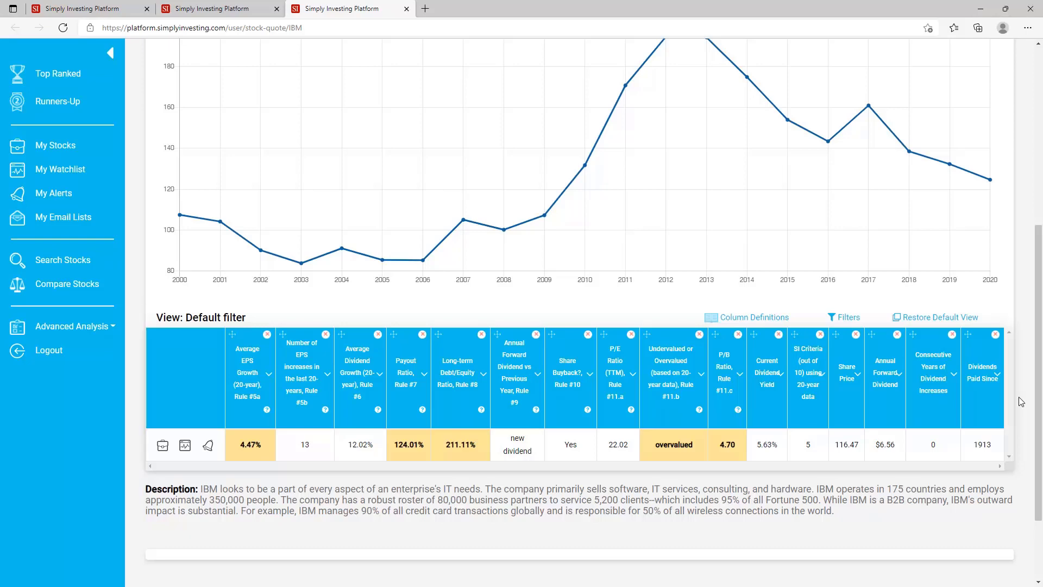
Display IBM's historical data and review the yearly dividend, yield, EPS and P/E table.
scroll(1018, 399, up, 6)
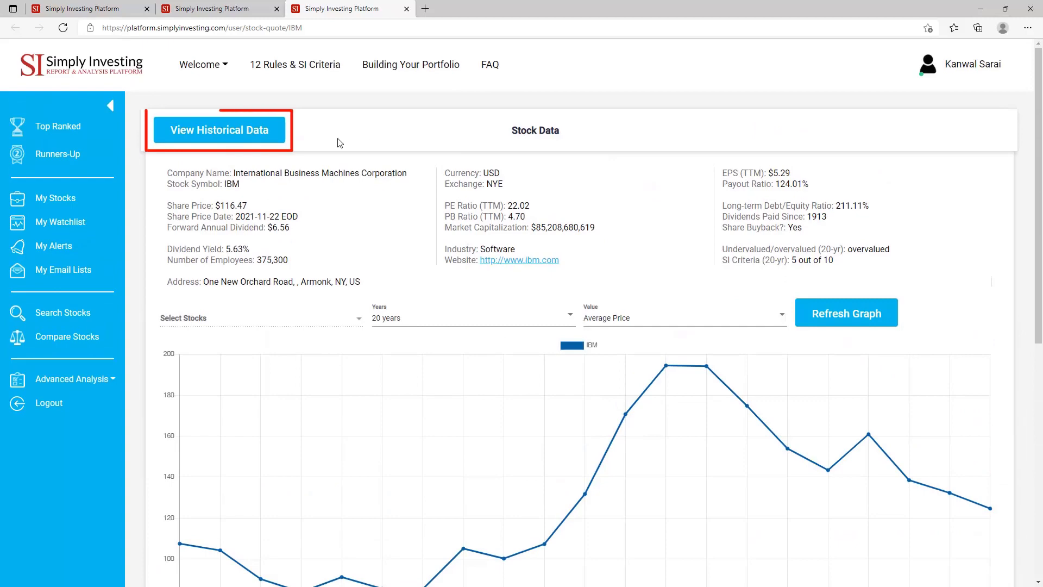
click(273, 133)
scroll(983, 355, down, 6)
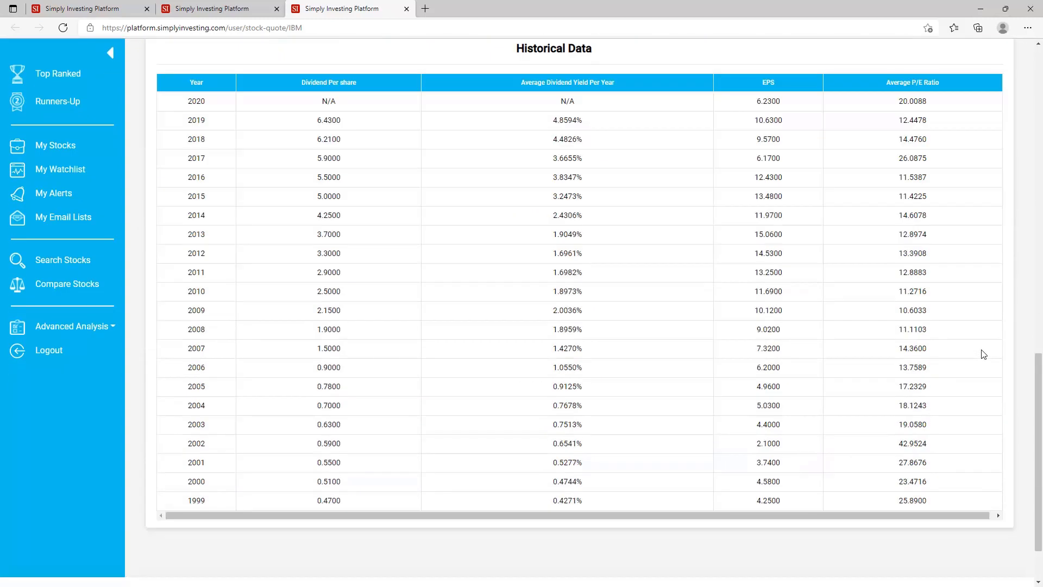
Set IBM's graph to 10 years of EPS values and refresh it.
scroll(983, 355, up, 6)
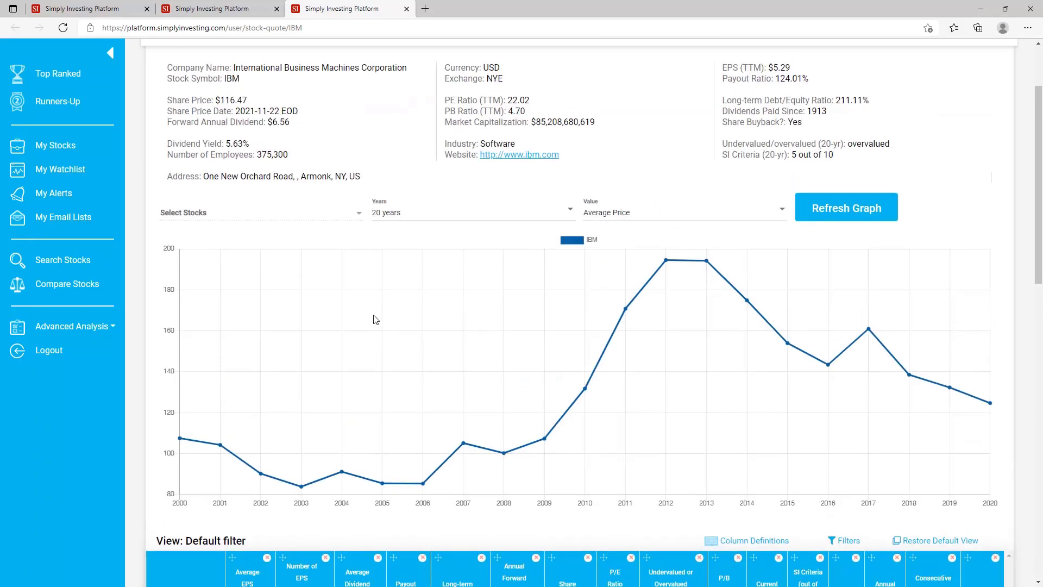
click(540, 217)
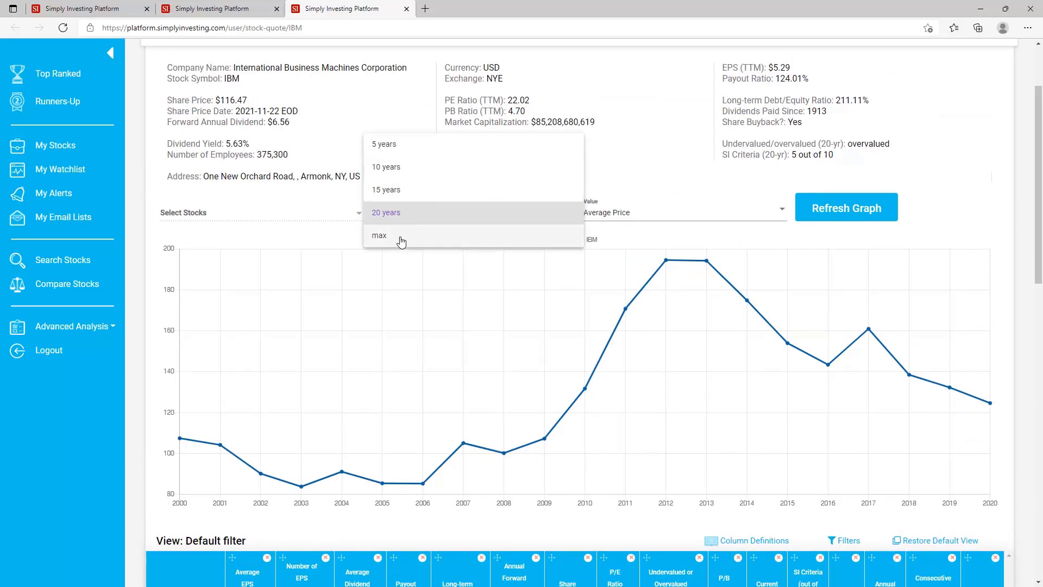
click(407, 168)
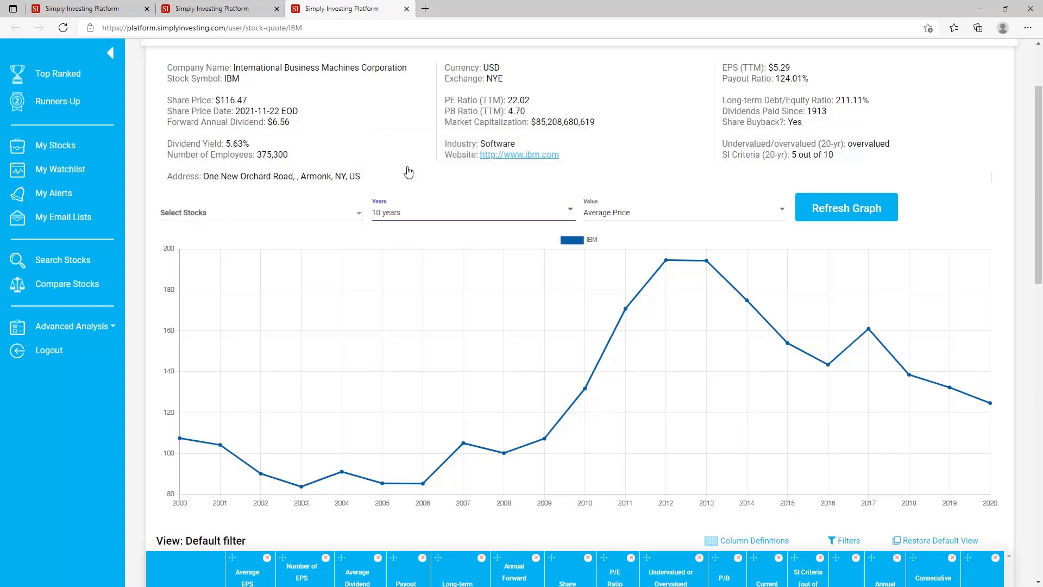
click(652, 214)
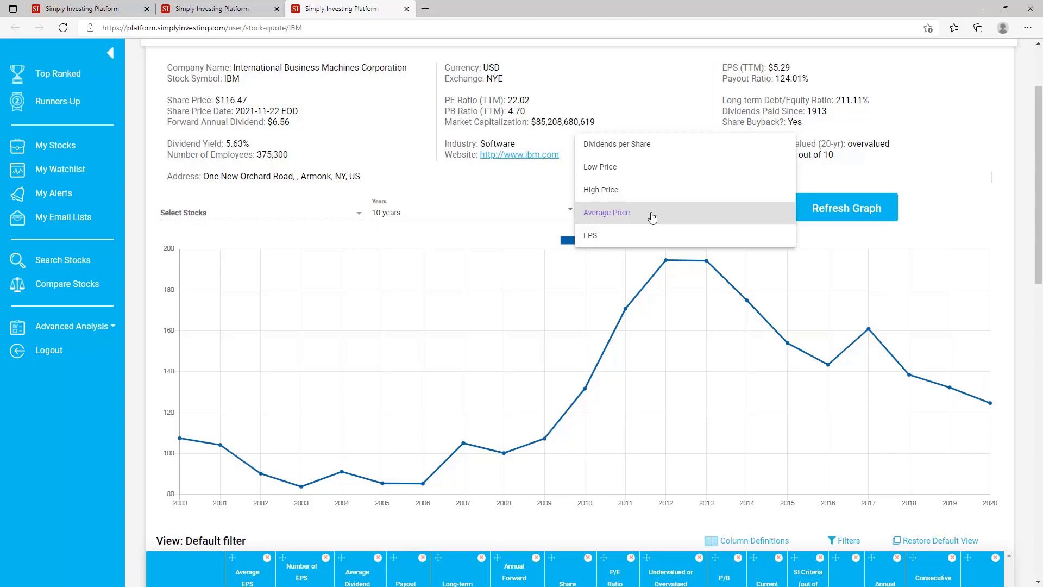
click(622, 237)
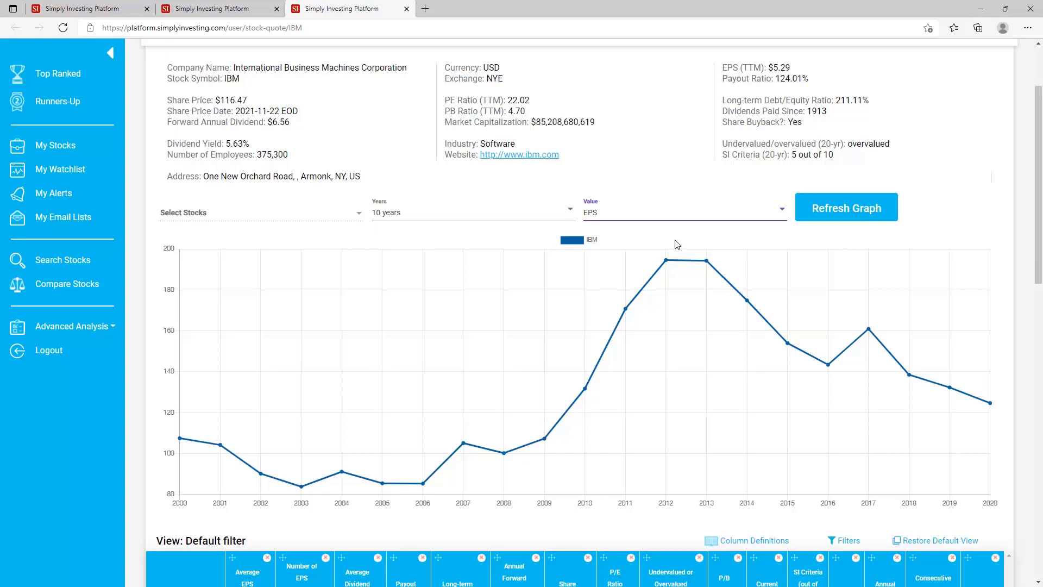
click(851, 214)
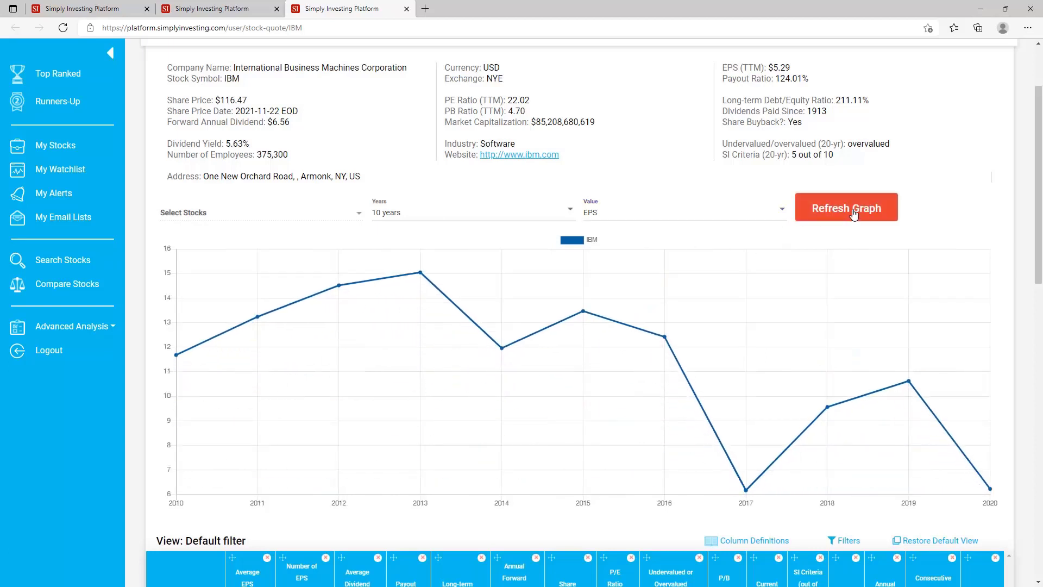
Open the stock search page and choose Walmart Inc. (WMT) in the basic search.
click(90, 267)
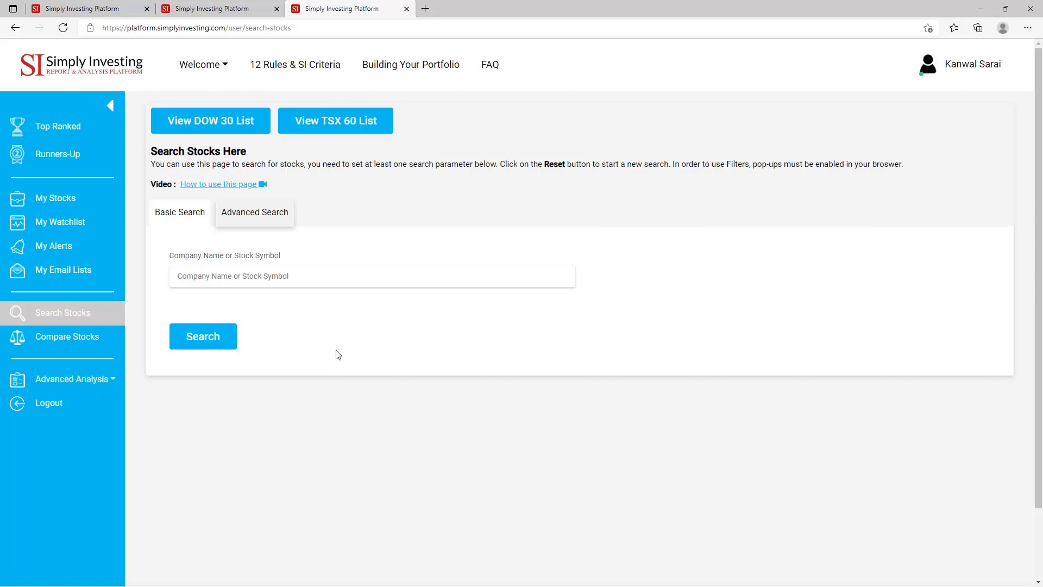
click(343, 276)
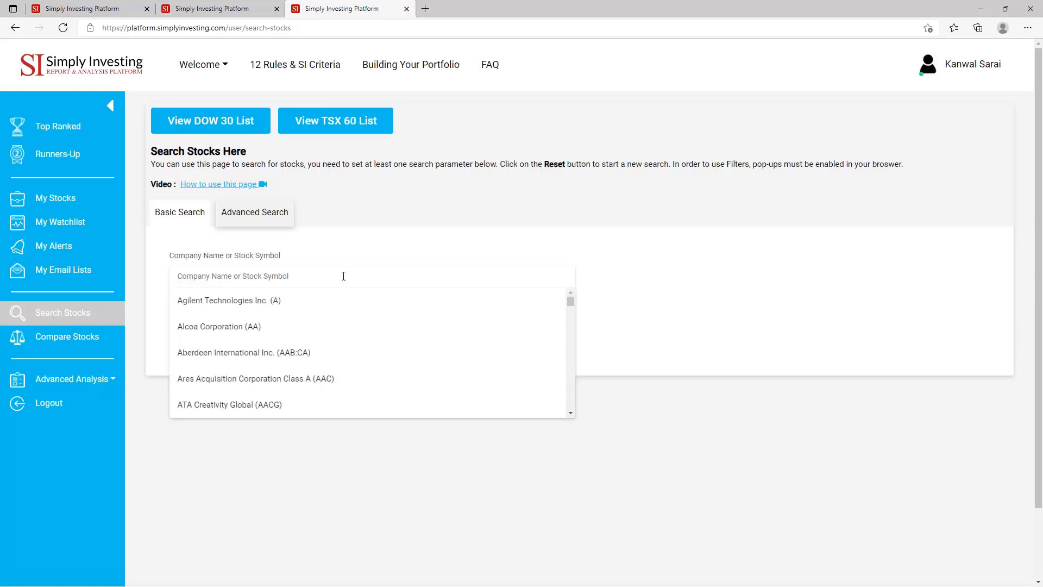
text(WMT)
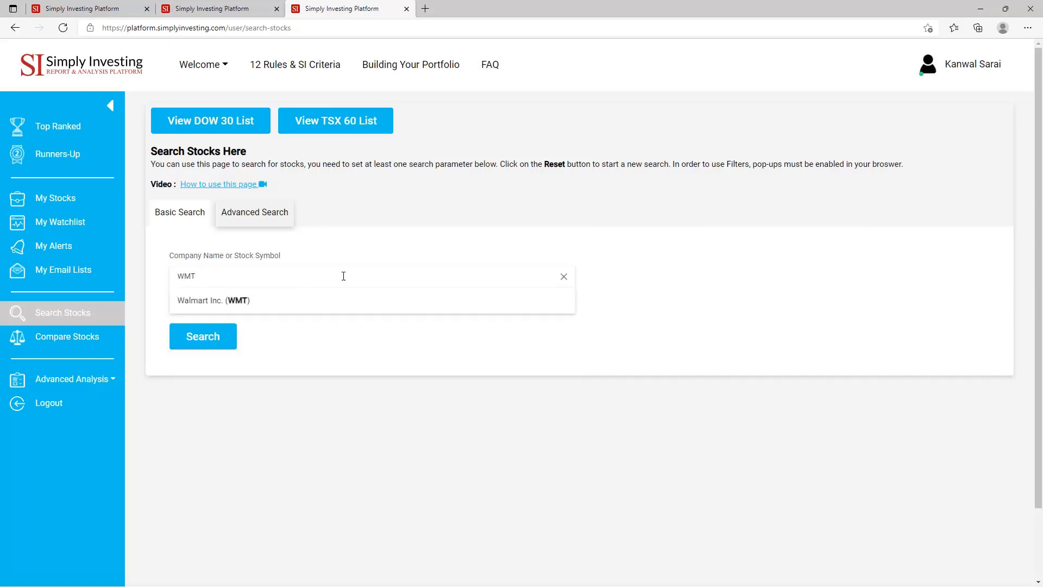
click(200, 302)
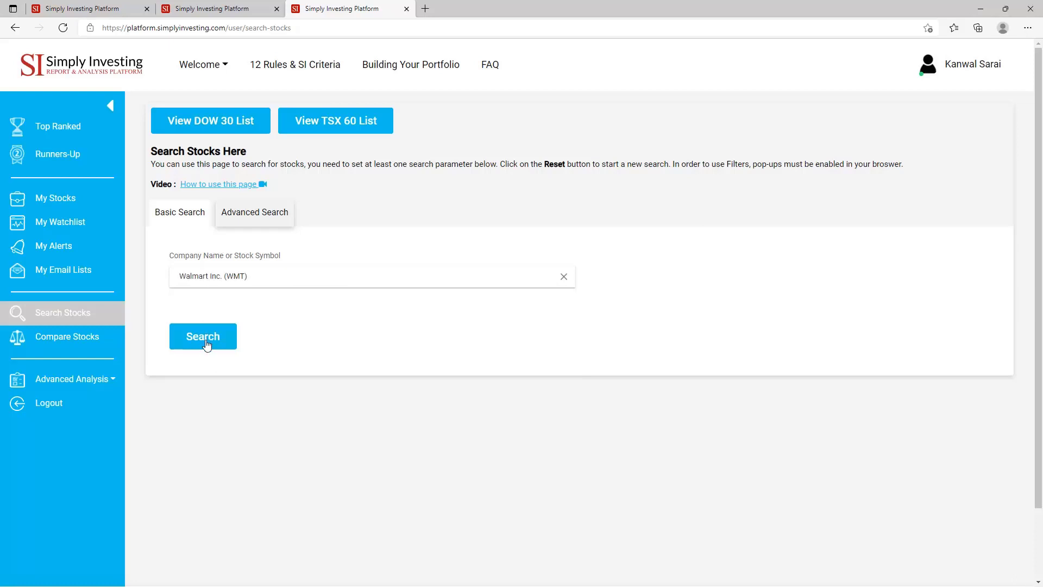
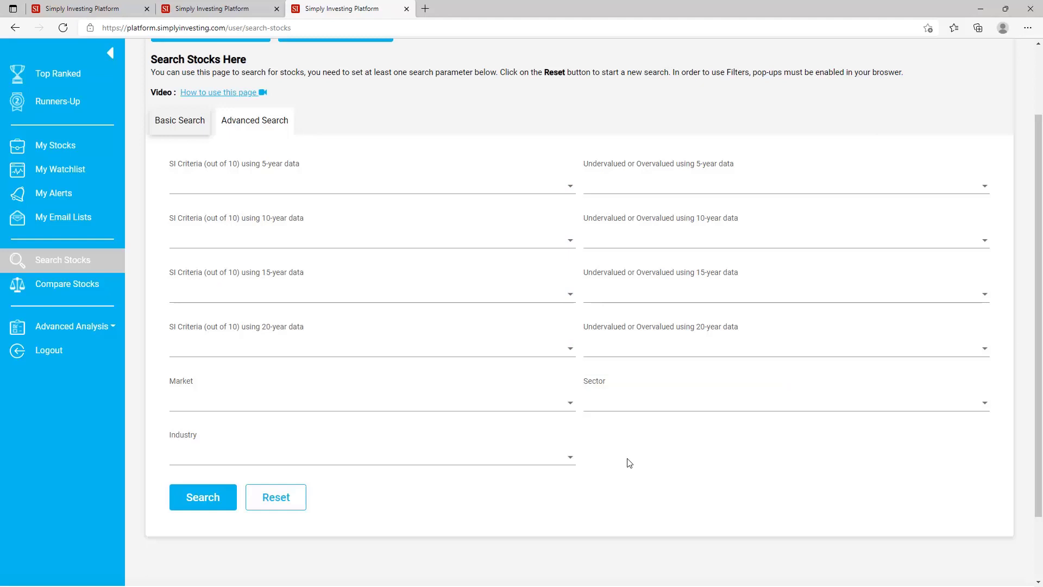
Run an advanced stock search for the US market and the Healthcare sector.
click(566, 410)
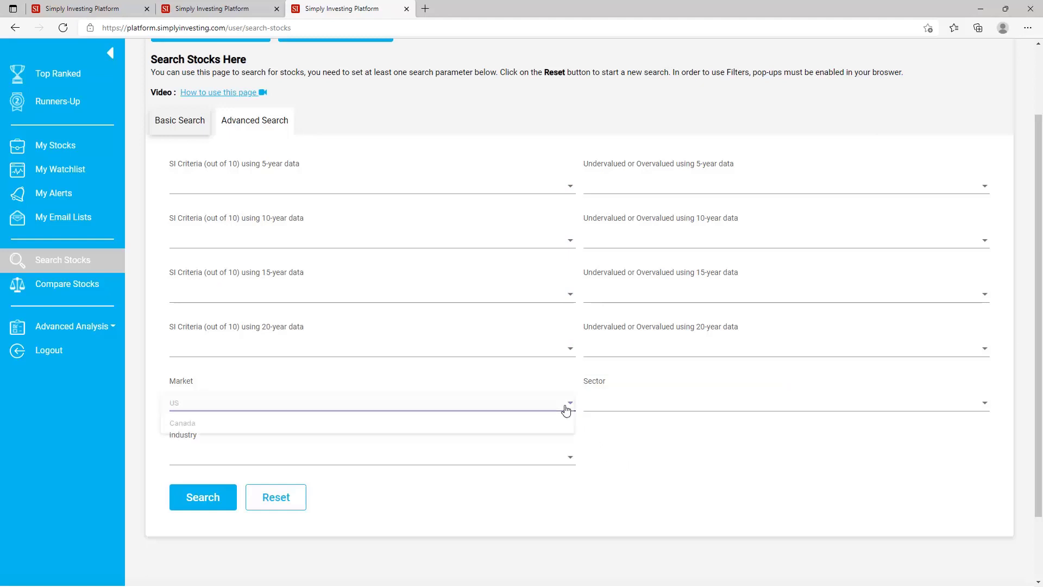
click(271, 409)
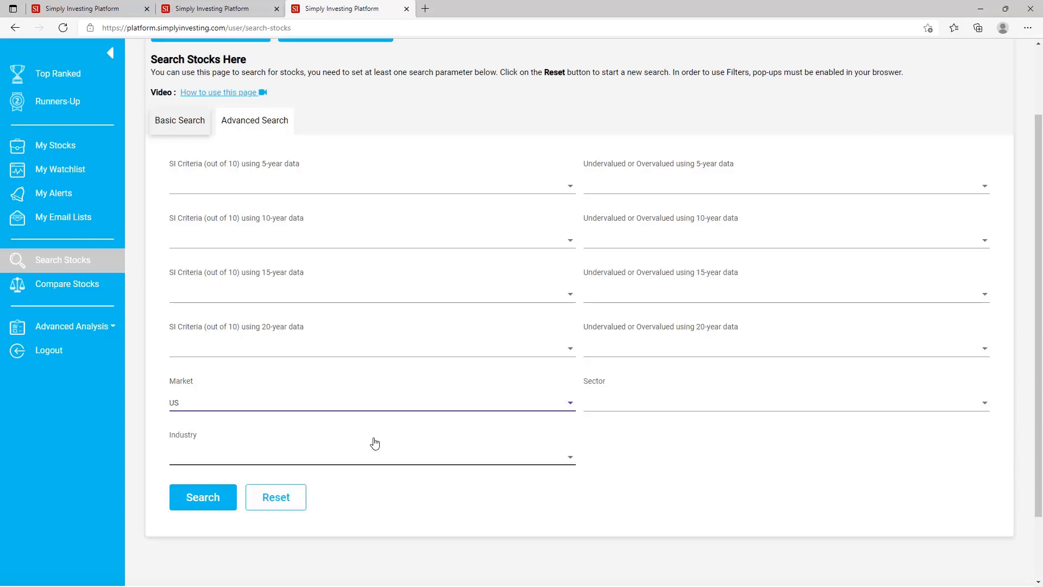
click(702, 410)
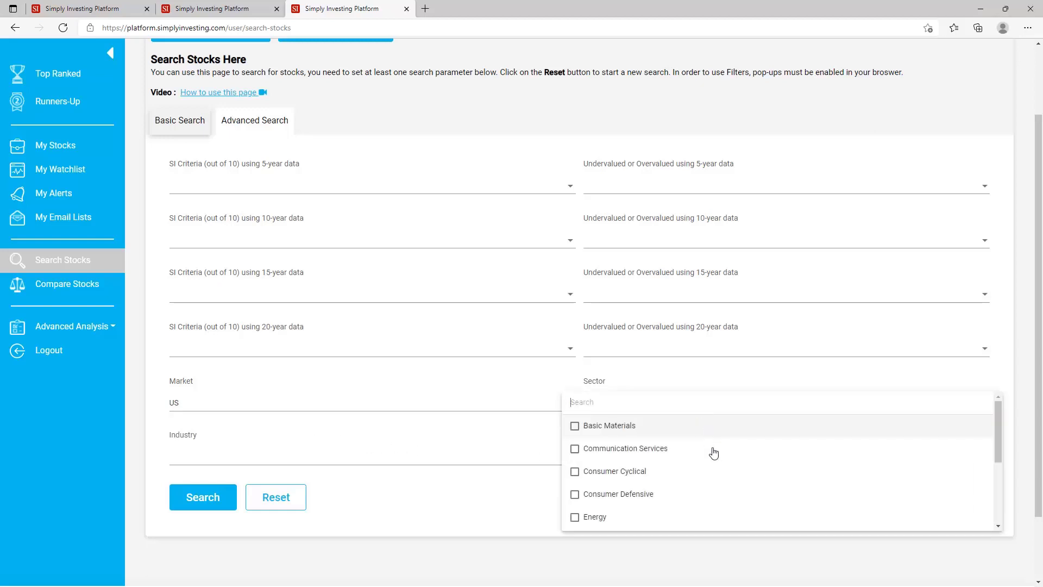
scroll(712, 452, down, 2)
scroll(718, 460, down, 1)
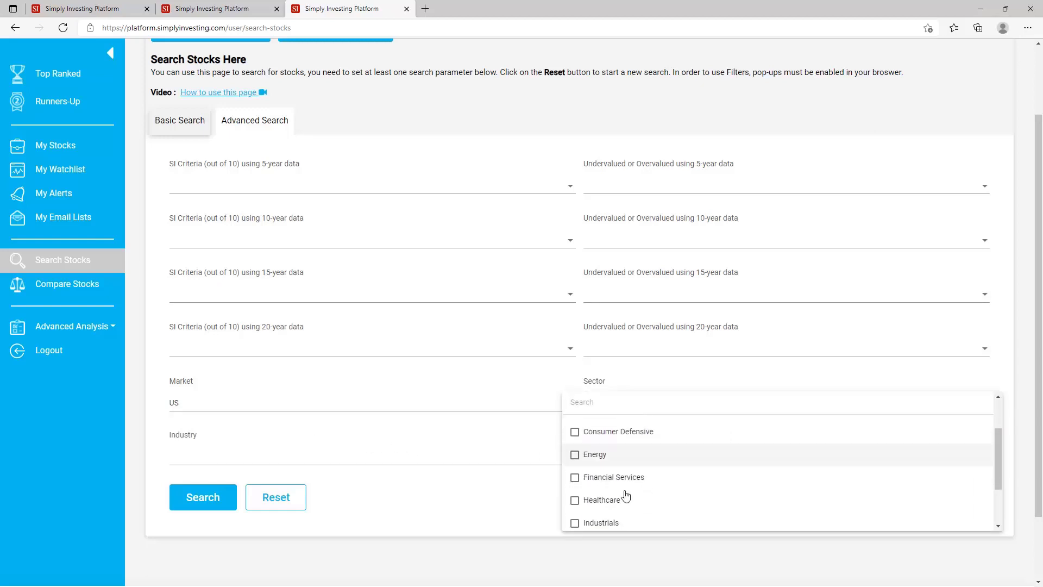
click(575, 499)
click(496, 506)
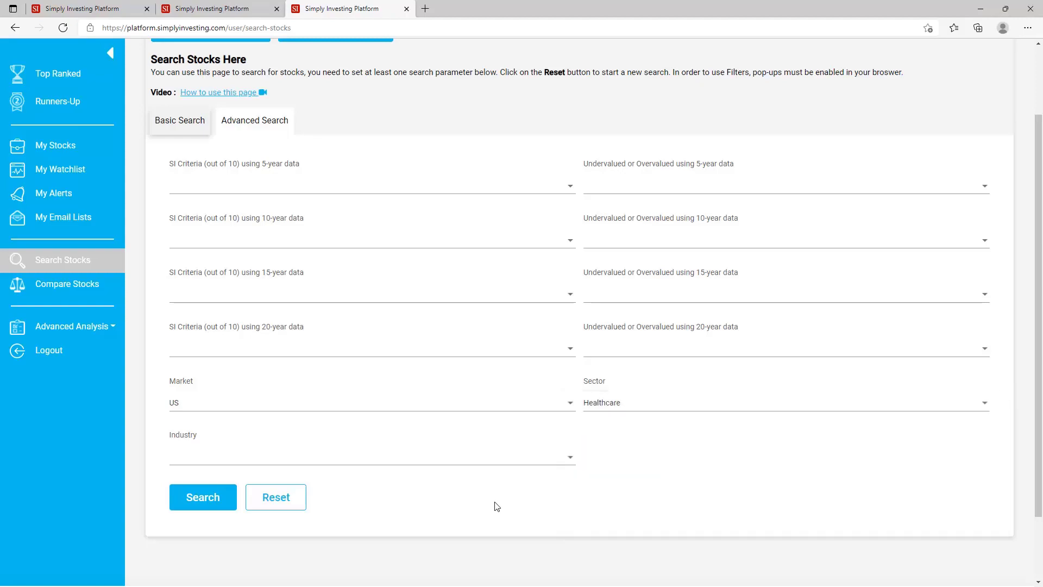
click(188, 507)
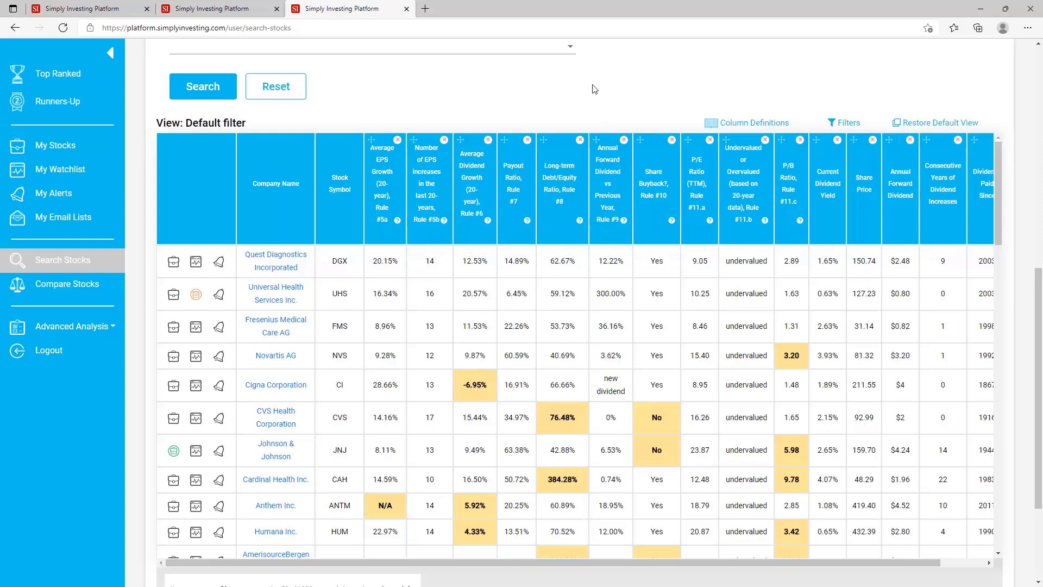
In the results table, move the Rule #9 dividend column after Average EPS Growth, remove Payout Ratio and sort ascending by P/E Ratio.
drag(596, 141, 418, 140)
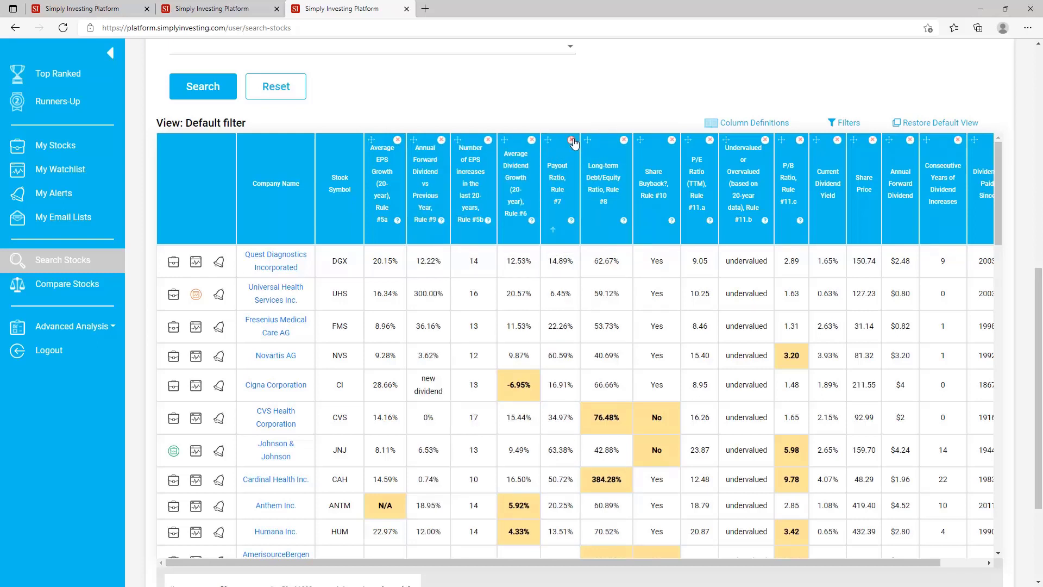
click(572, 140)
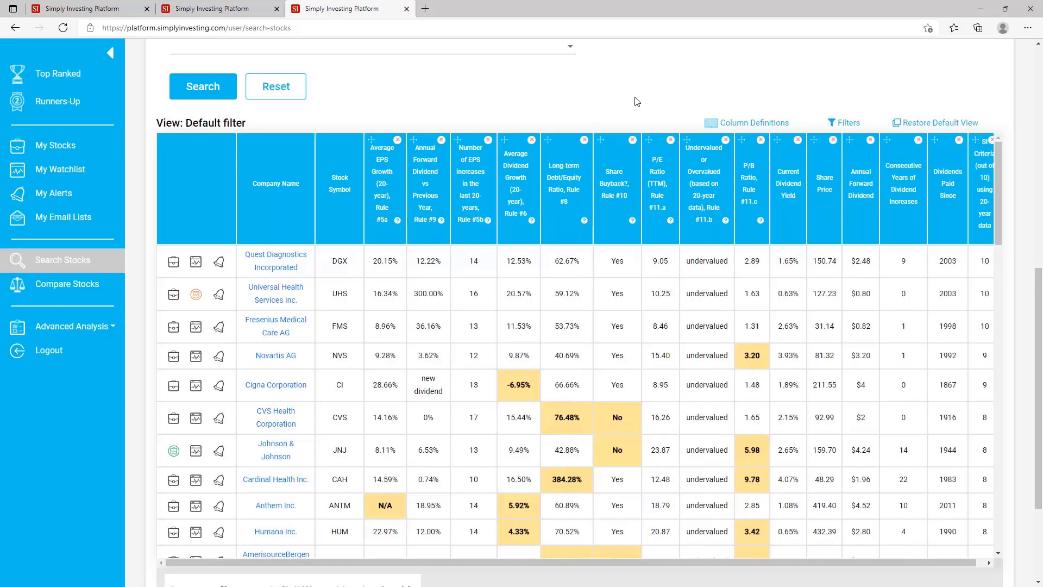
click(656, 234)
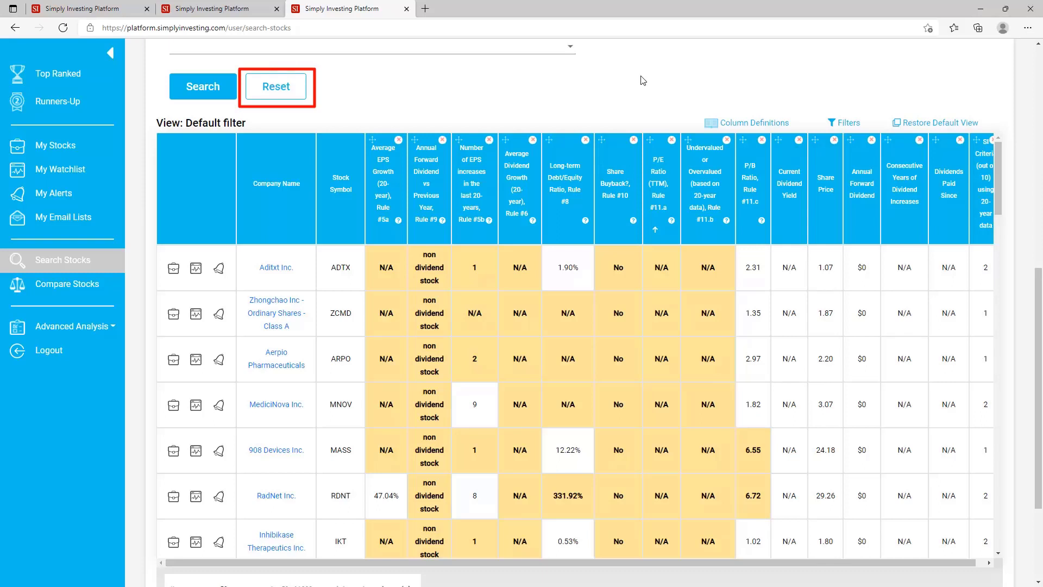
On the Compare Stocks page, choose the US Stocks market and select Coca-Cola Company (The) (KO).
click(91, 288)
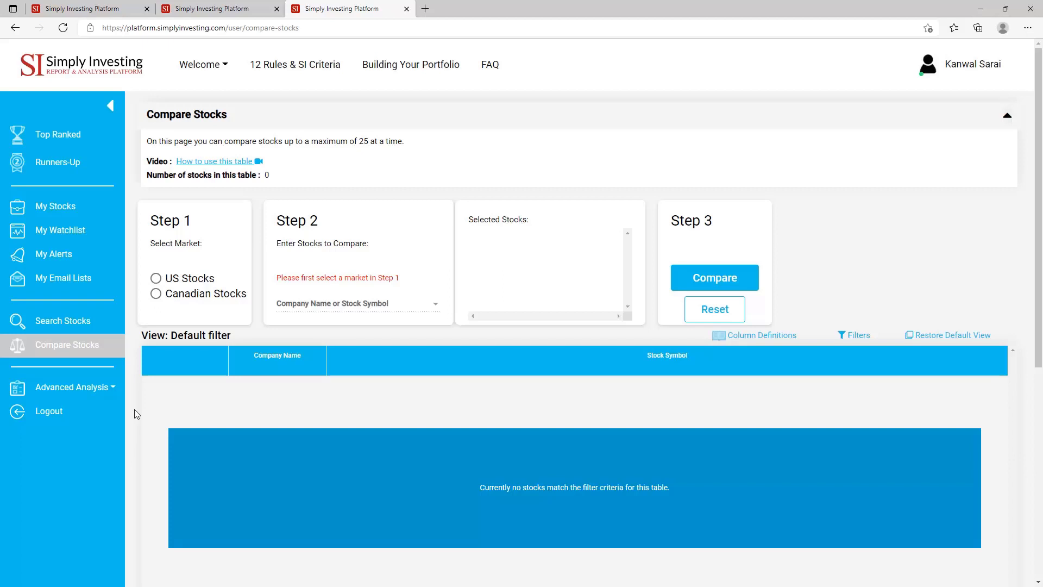
click(155, 281)
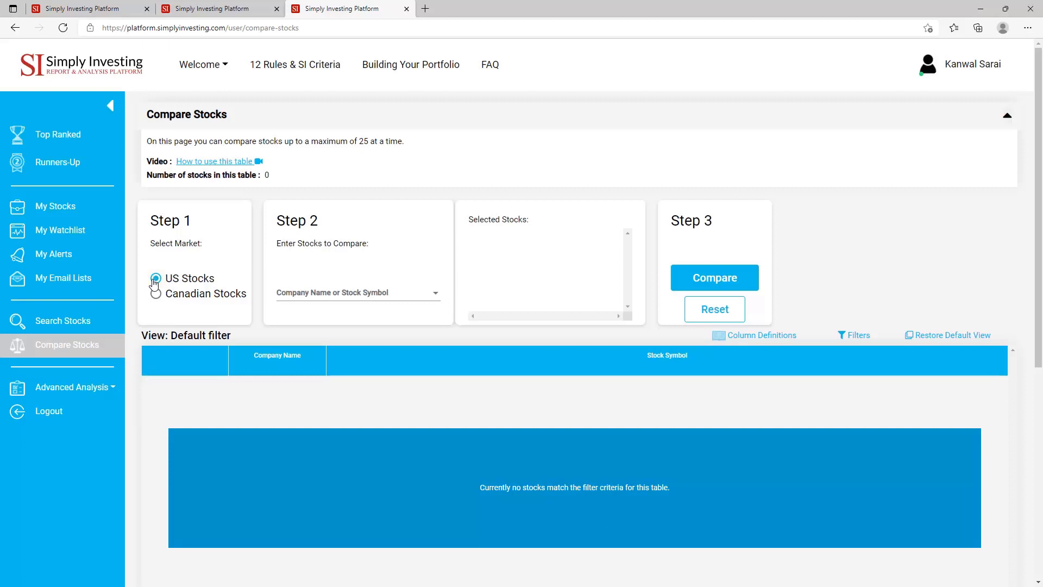
click(392, 302)
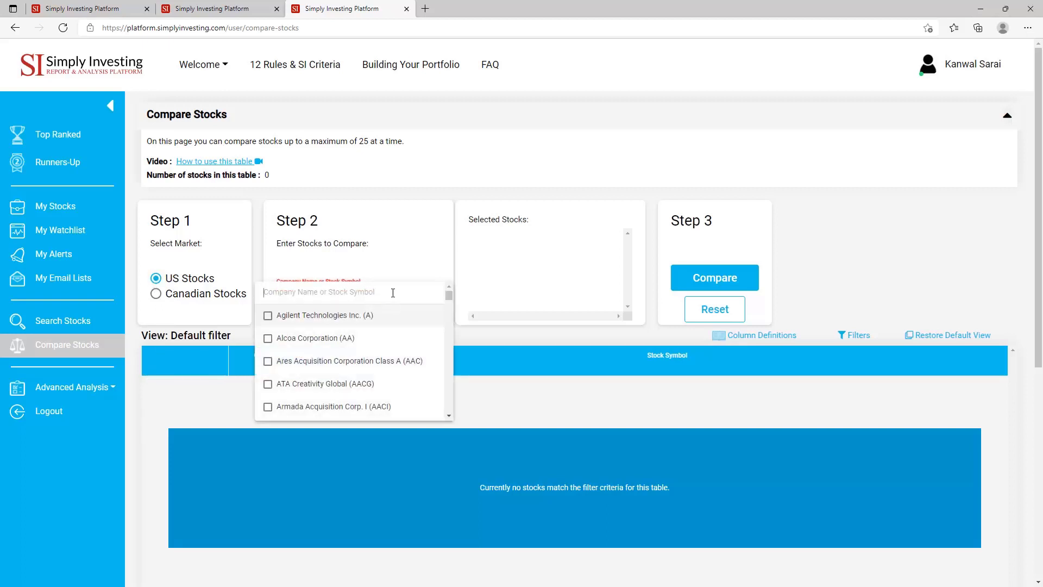
text(Coca)
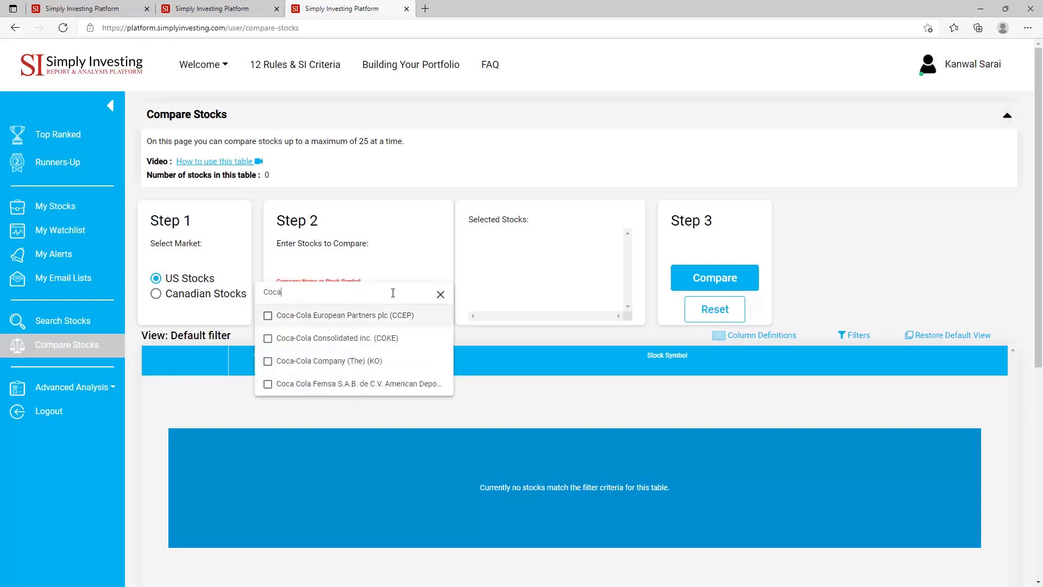
click(375, 361)
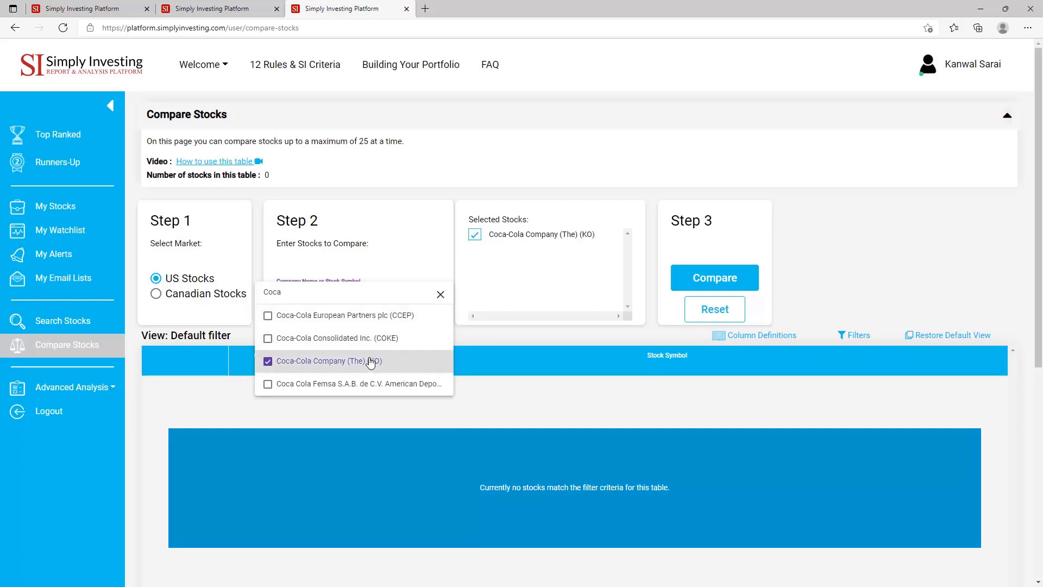
Add PepsiCo Inc. (PEP) and Walmart Inc. (WMT) to the stocks selected for comparison.
key(ctrl+a)
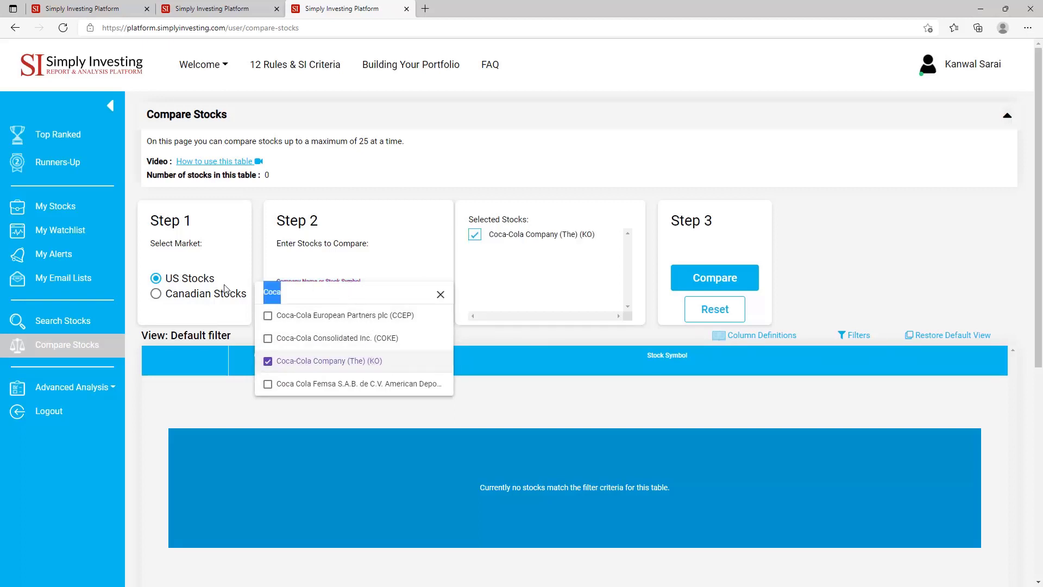
text(PEP)
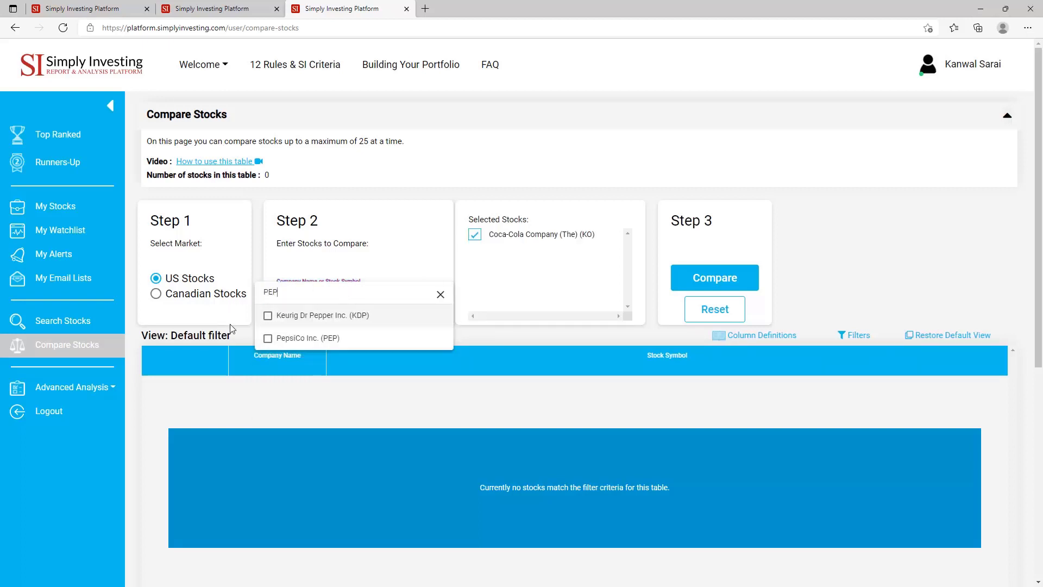
click(269, 338)
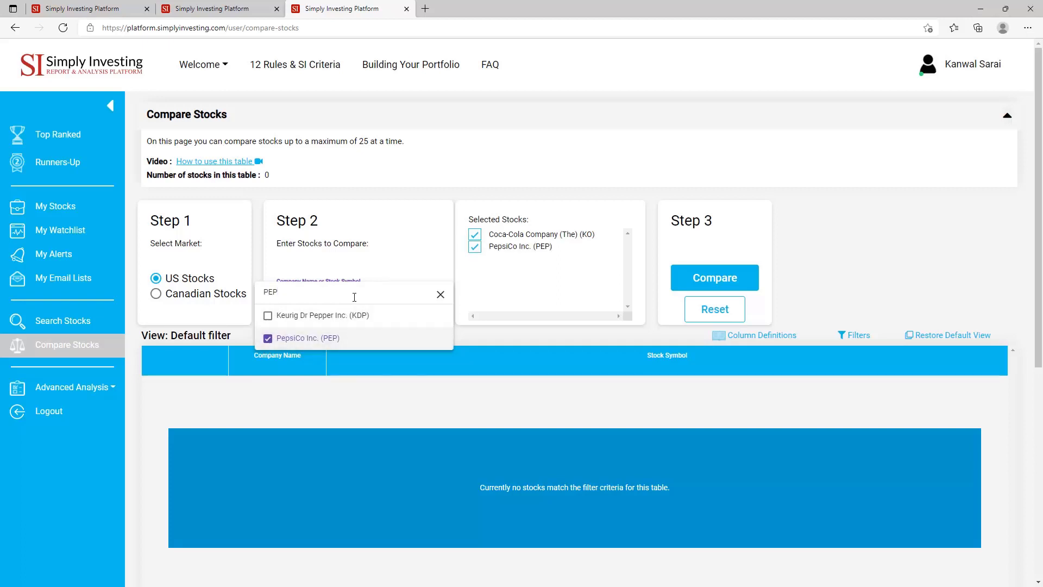
drag(310, 296, 262, 296)
text(WMT)
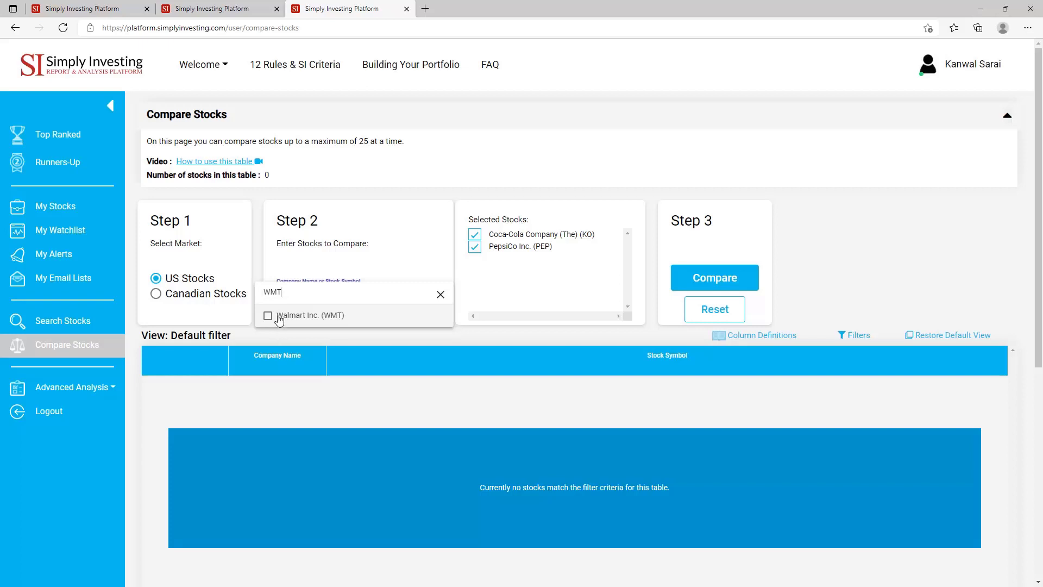
click(269, 315)
click(374, 341)
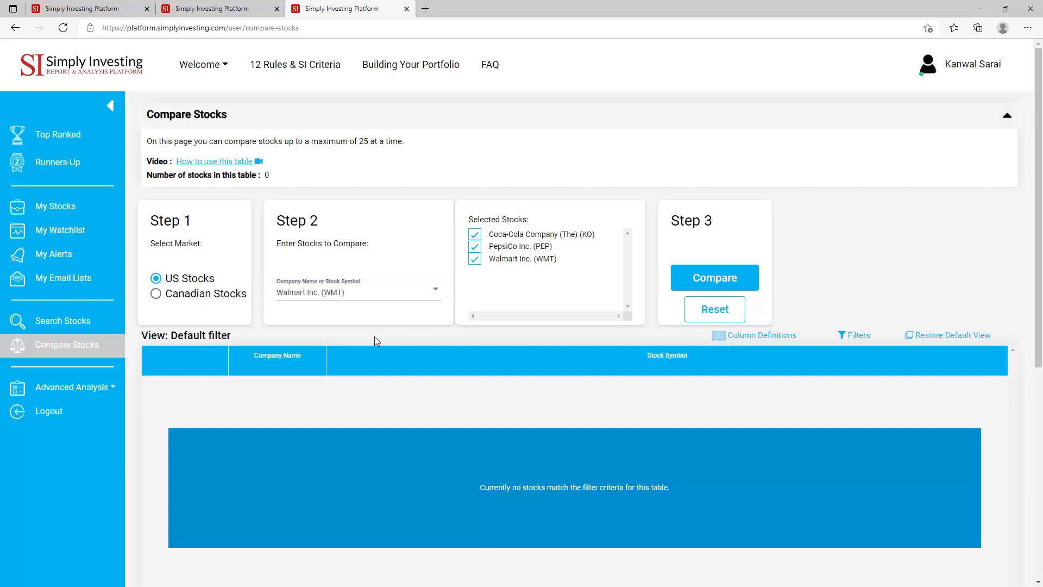
Remove Walmart Inc. from the selected stocks and compare Coca-Cola with PepsiCo.
click(475, 261)
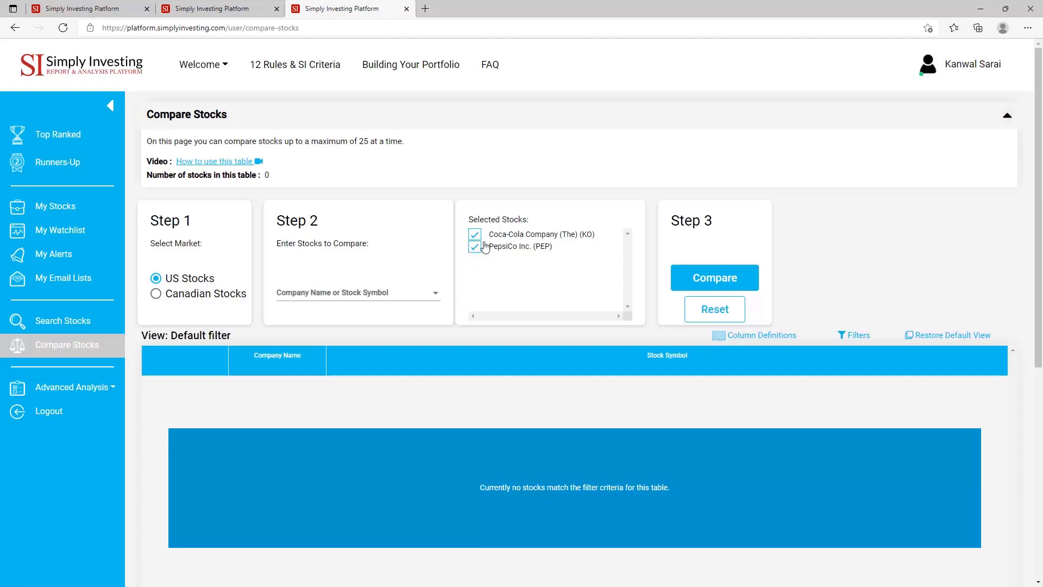
click(716, 280)
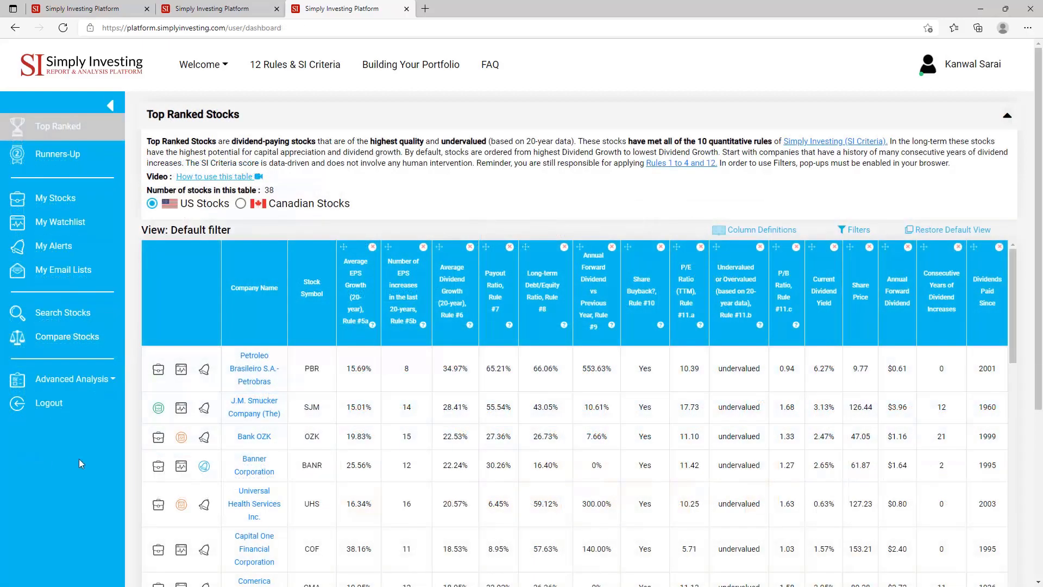
Review the Advanced Analysis tables for undervalued, overvalued and deep valued dividend stocks.
click(112, 380)
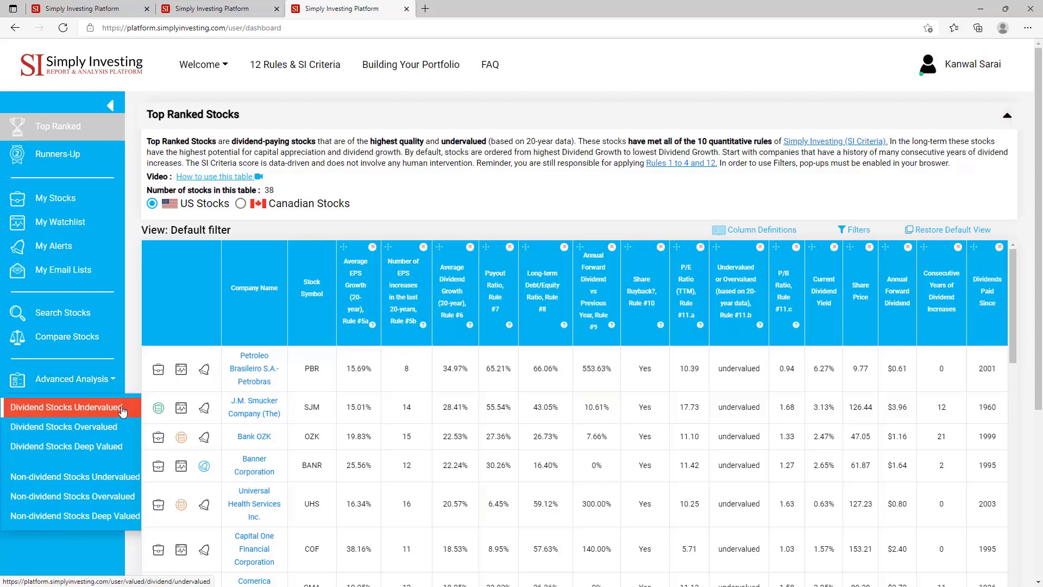
click(121, 409)
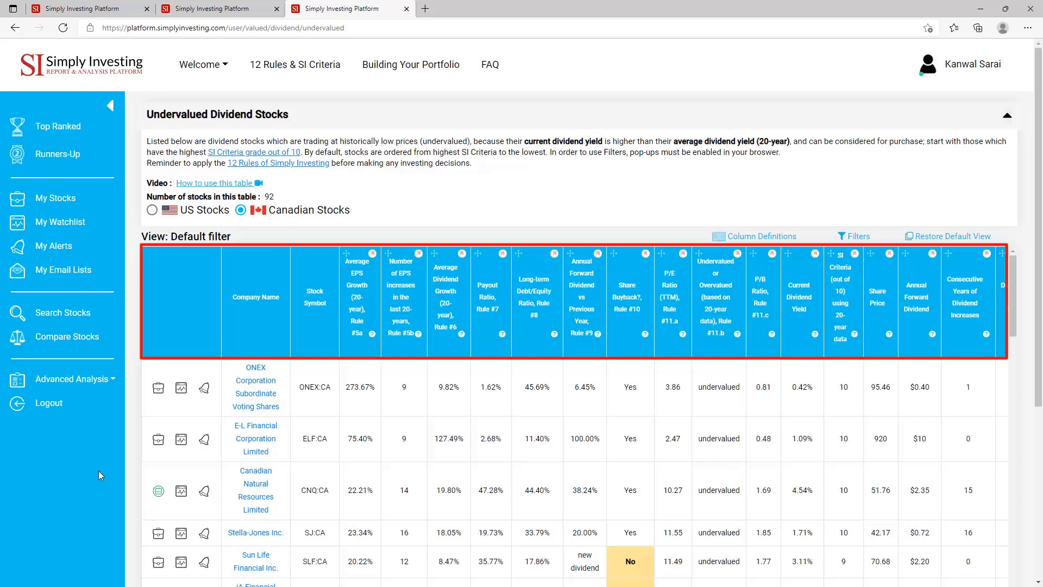
click(72, 379)
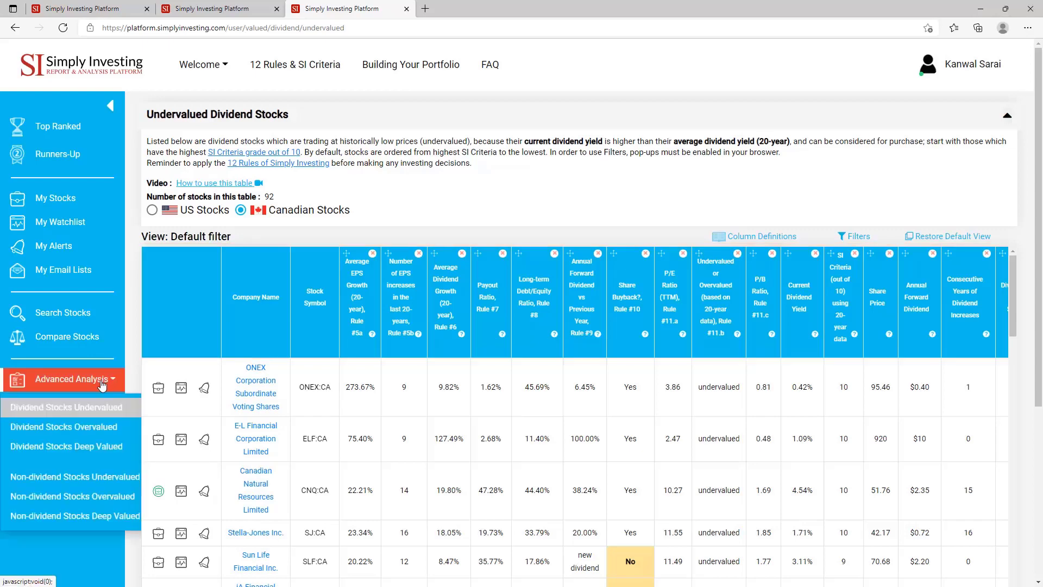
click(91, 428)
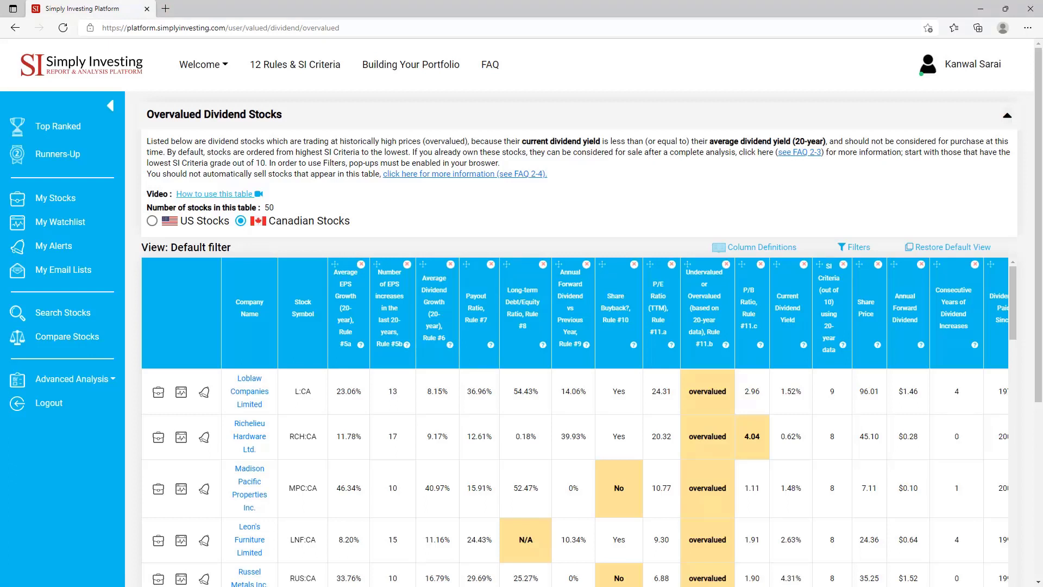
click(98, 381)
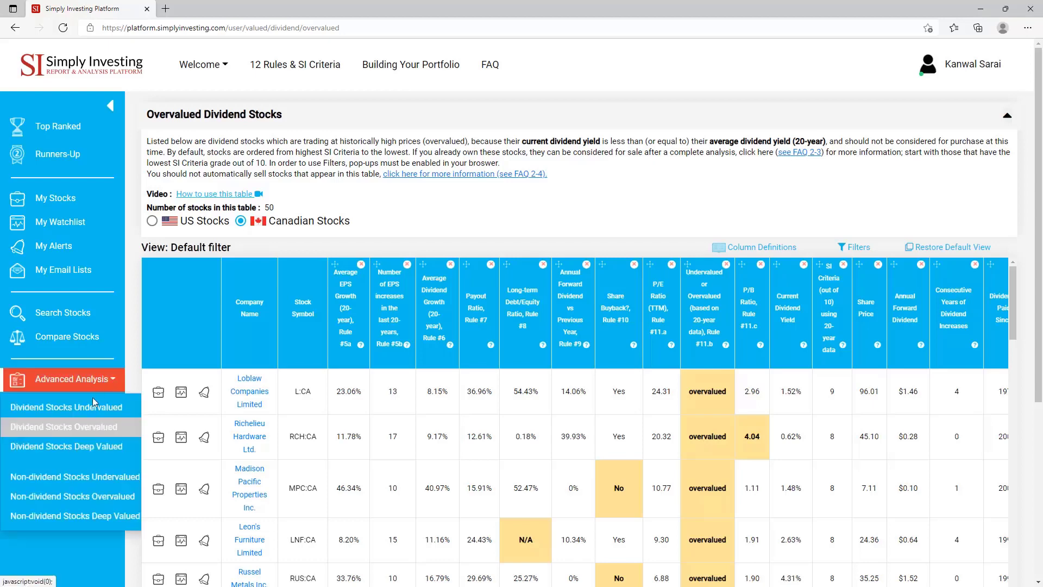
click(89, 446)
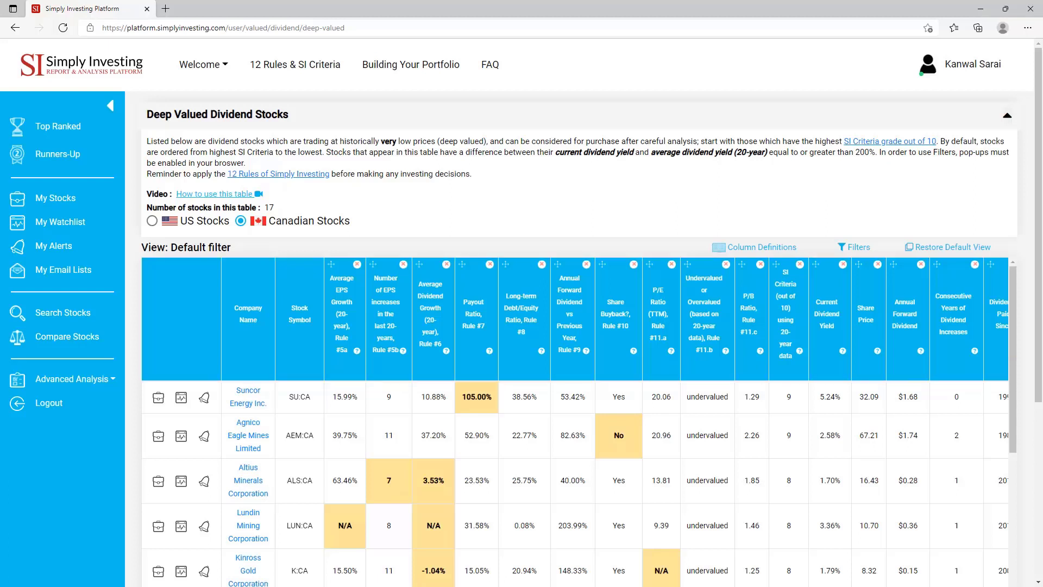
Review the Advanced Analysis tables for undervalued, overvalued and deep valued non-dividend stocks.
click(99, 386)
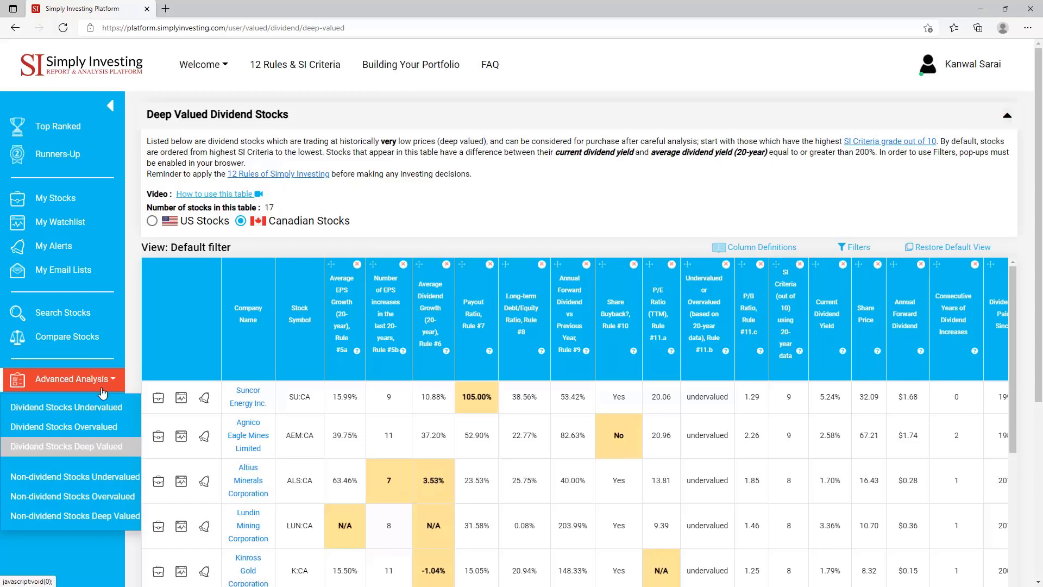
click(82, 484)
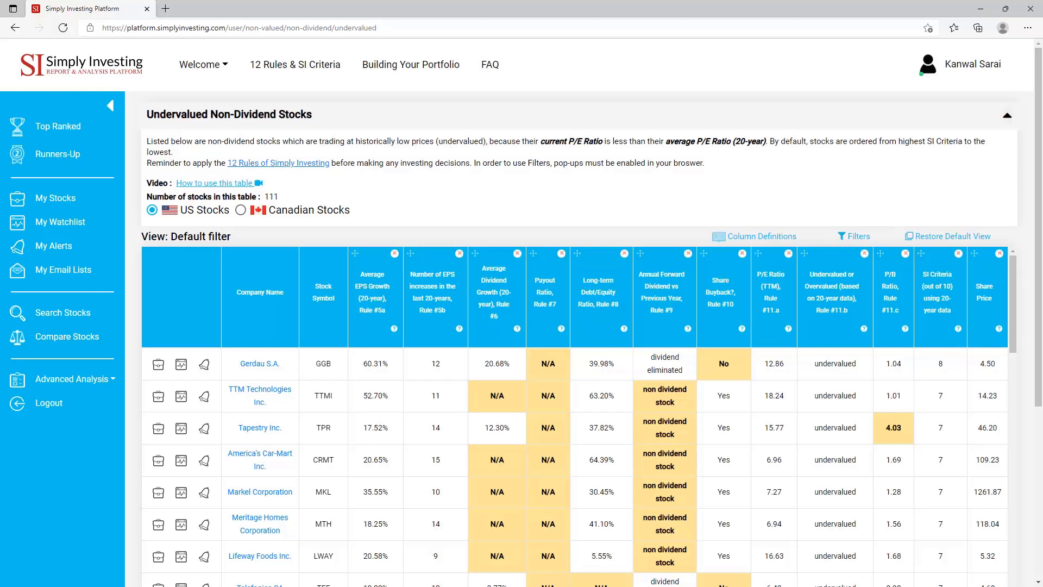
click(106, 383)
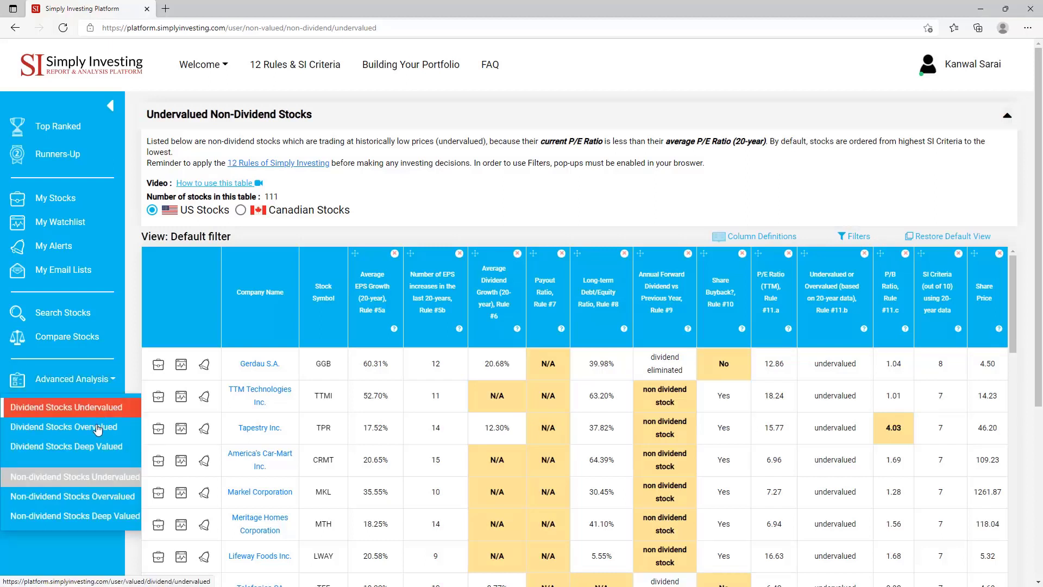
click(87, 496)
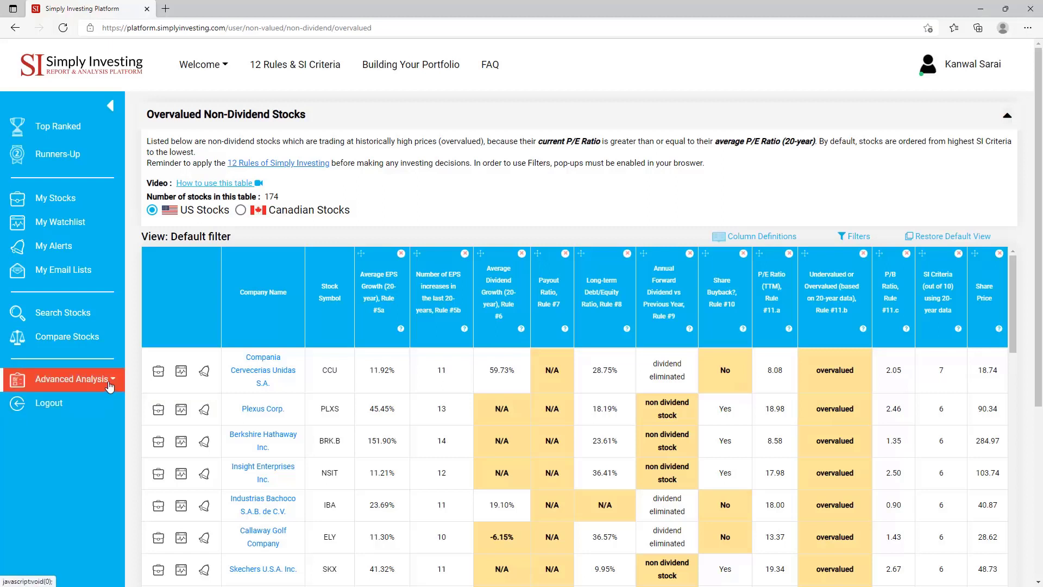
click(65, 379)
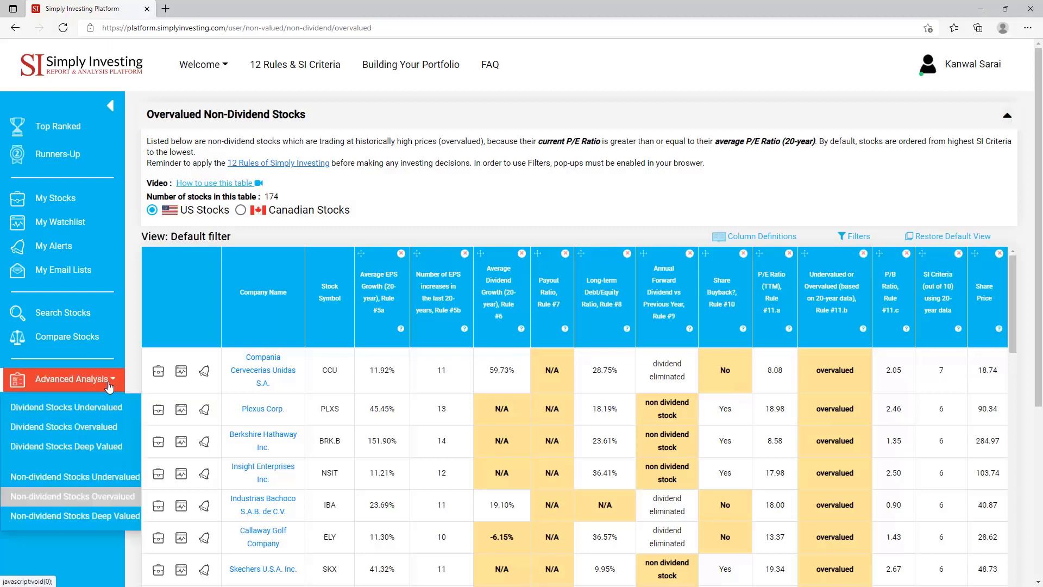
click(88, 521)
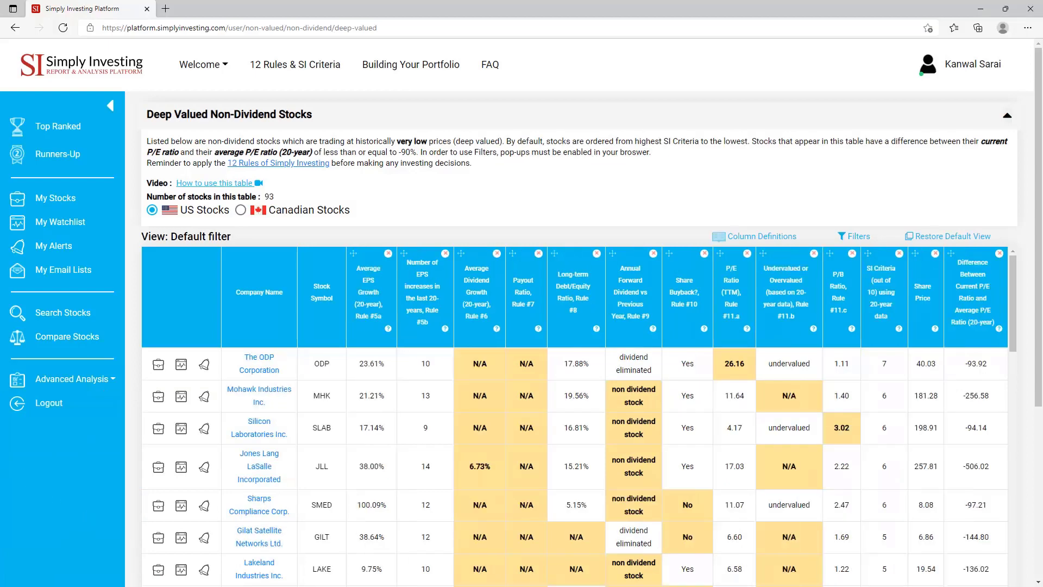